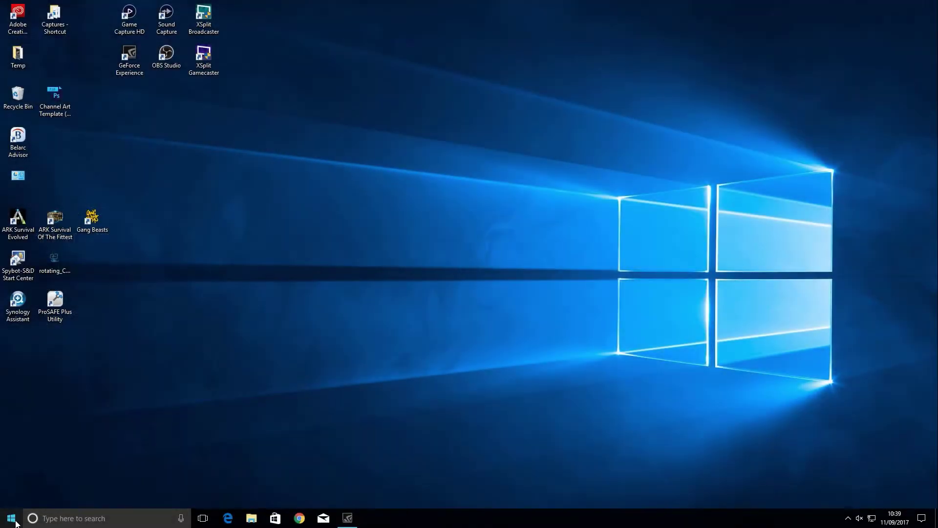
Step: Find Paint 3D by searching for "paint", launch it and create a new blank project
{"action": "left_click", "coordinate": [15, 521]}
{"action": "scroll", "coordinate": [54, 462], "scroll_direction": "down", "scroll_amount": 10}
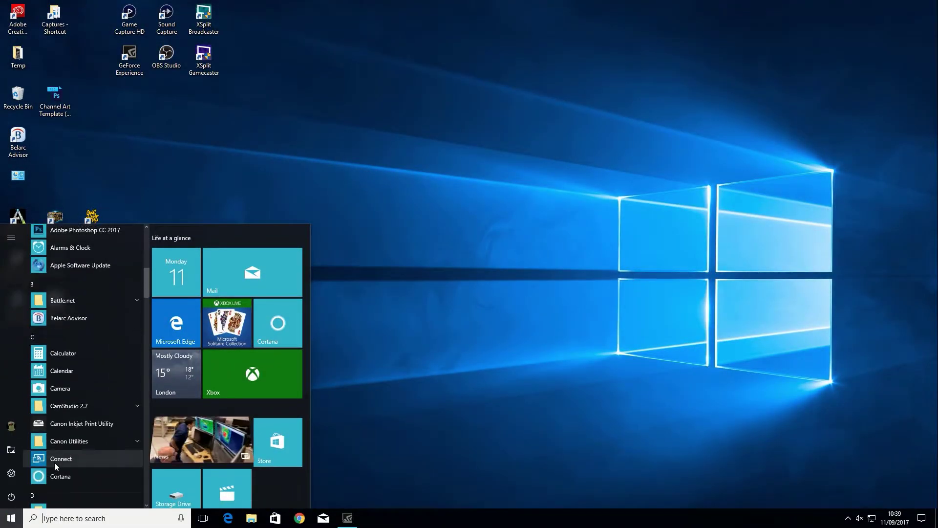
{"action": "scroll", "coordinate": [54, 462], "scroll_direction": "down", "scroll_amount": 15}
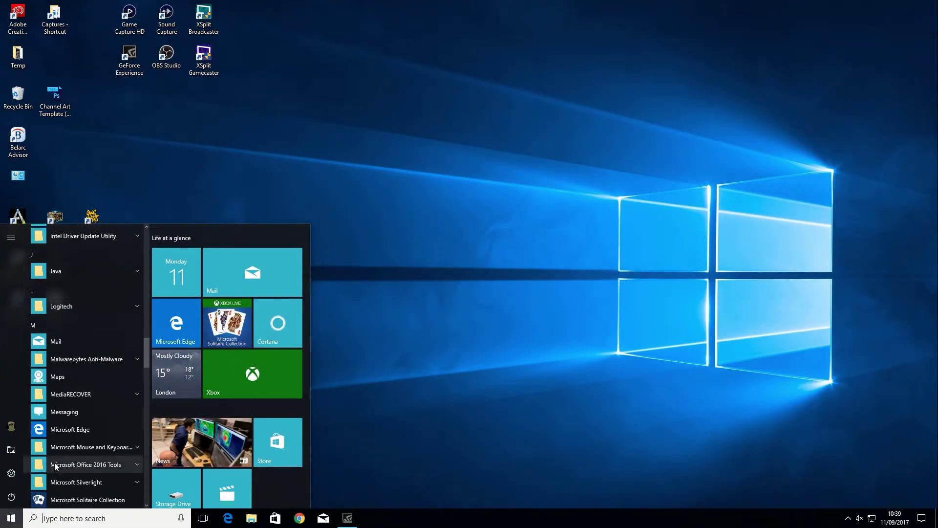
{"action": "scroll", "coordinate": [54, 462], "scroll_direction": "down", "scroll_amount": 7}
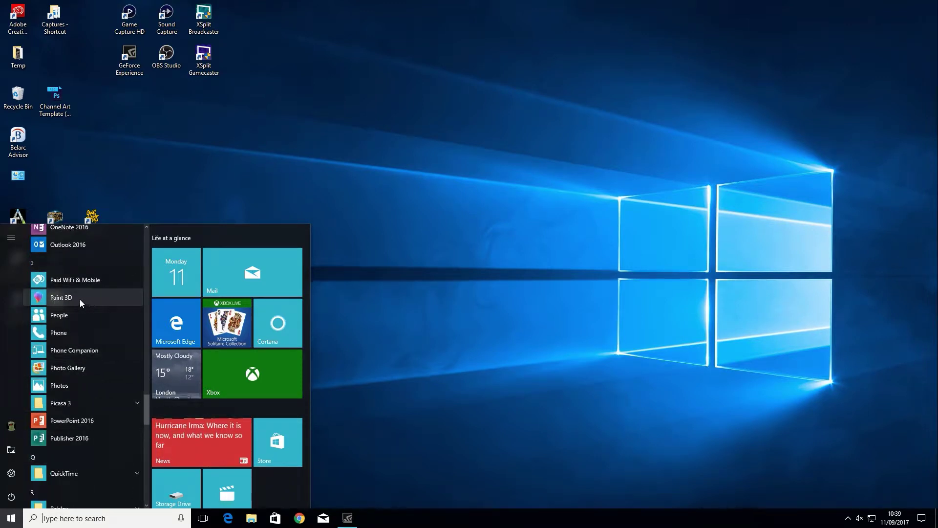
{"action": "left_click", "coordinate": [65, 517]}
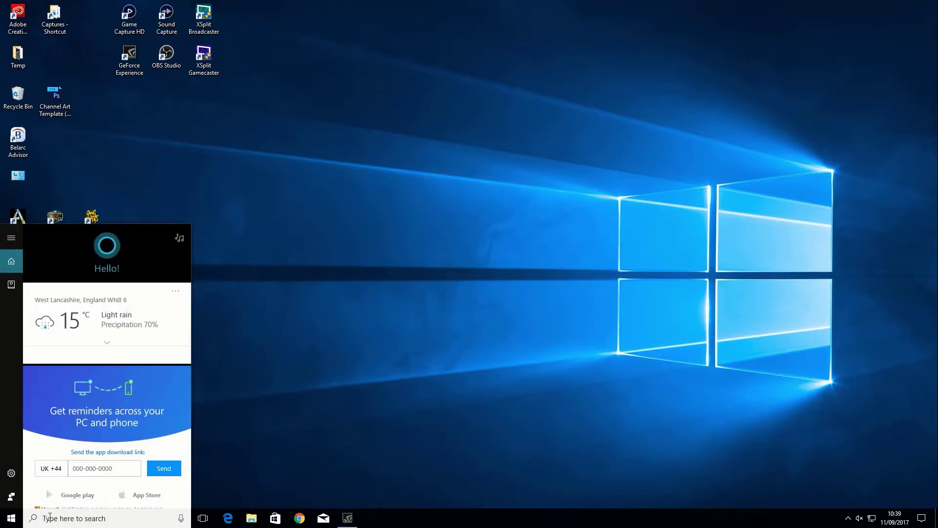
{"action": "type", "text": "paint"}
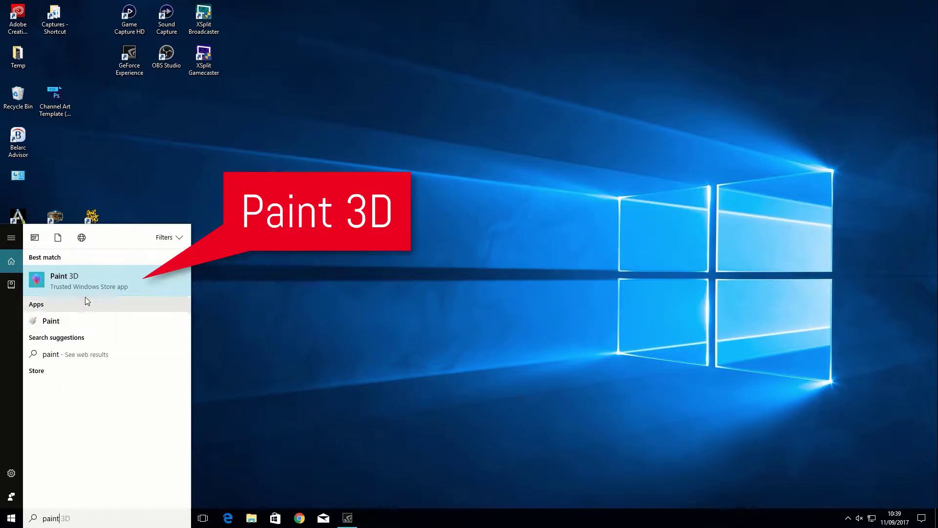
{"action": "left_click", "coordinate": [69, 283]}
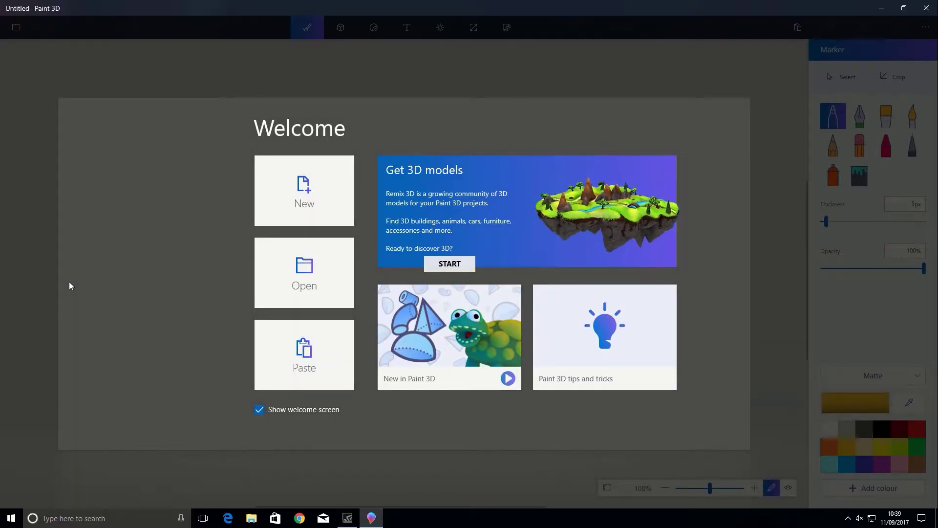
{"action": "left_click", "coordinate": [316, 205]}
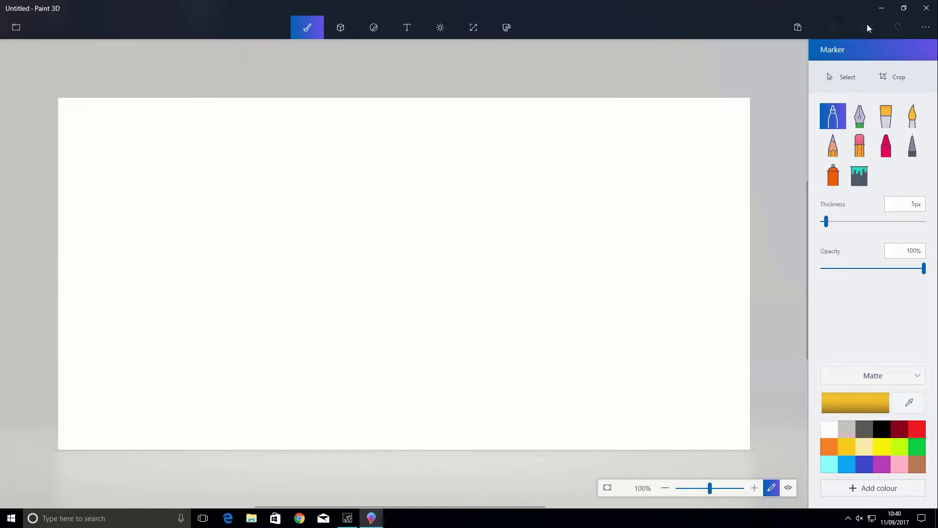
Step: Show the toolbar's text labels, and set the canvas resize options to an unlocked aspect ratio in pixels
{"action": "left_click", "coordinate": [926, 28]}
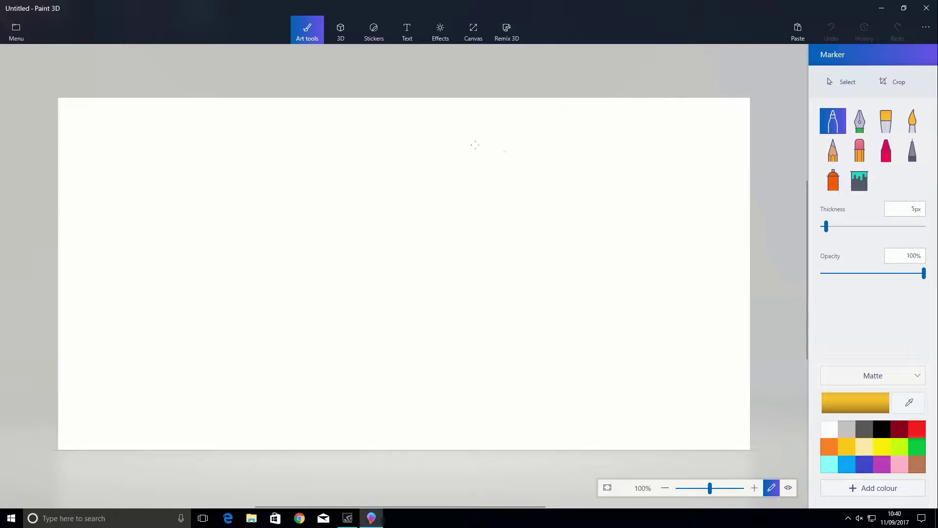
{"action": "left_click", "coordinate": [472, 30]}
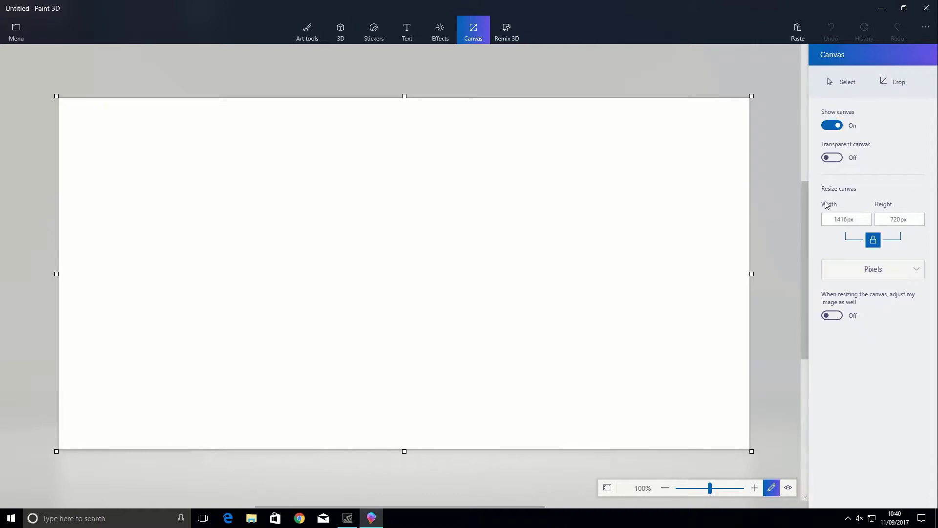
{"action": "left_click", "coordinate": [874, 241]}
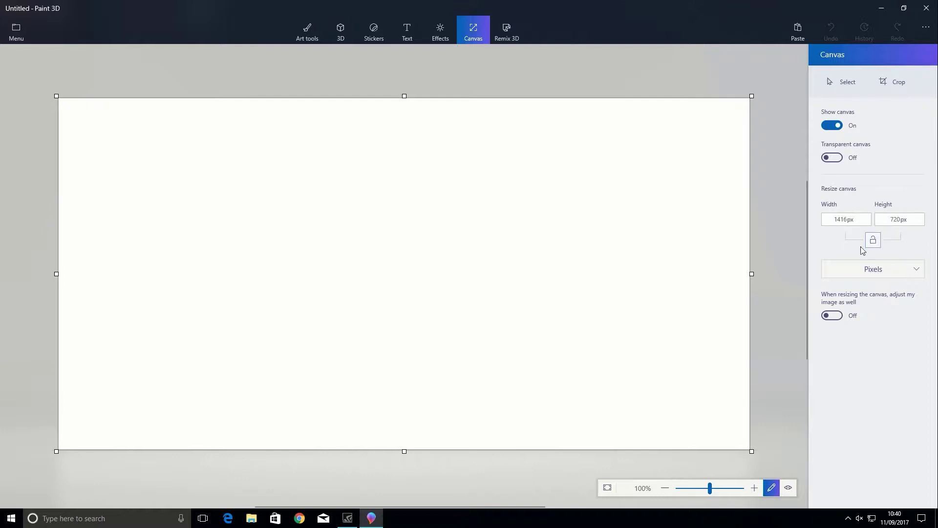
{"action": "left_click", "coordinate": [884, 272]}
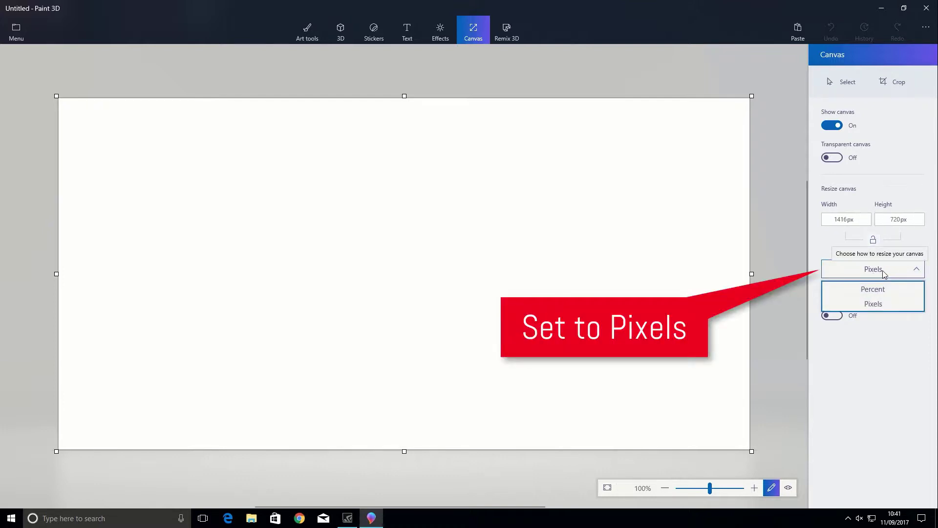
{"action": "left_click", "coordinate": [887, 287]}
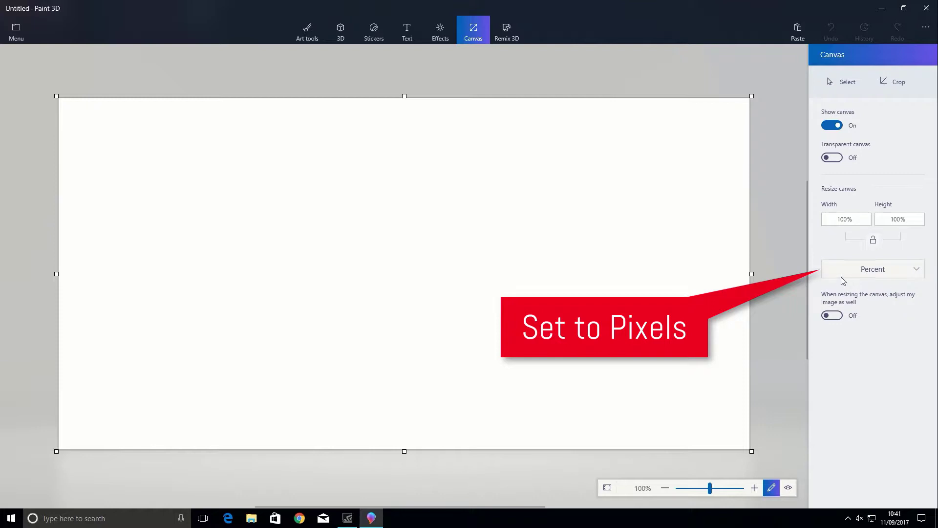
{"action": "left_click", "coordinate": [846, 273]}
{"action": "left_click", "coordinate": [879, 304]}
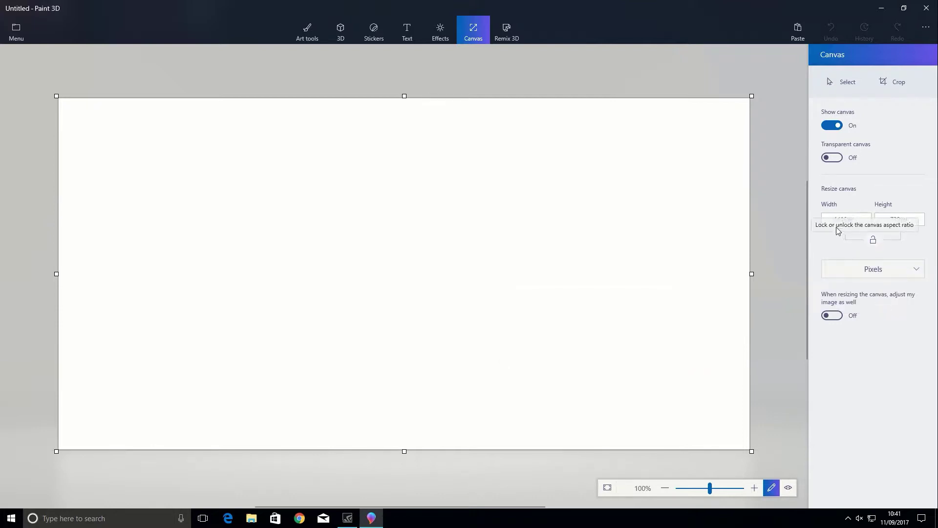
Step: Resize the canvas to a width of 1280 px and a height of 720 px
{"action": "left_click", "coordinate": [860, 220]}
{"action": "type", "text": "12"}
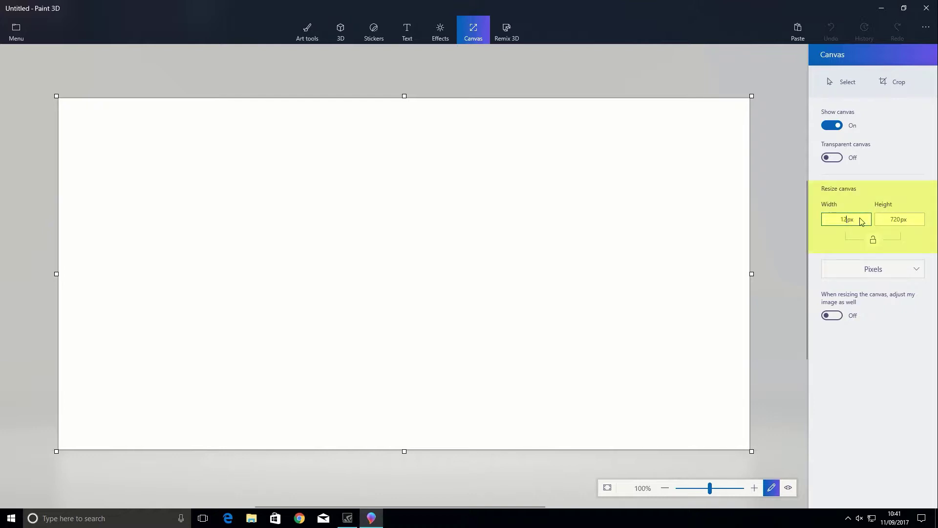
{"action": "type", "text": "80"}
{"action": "left_click", "coordinate": [894, 220]}
{"action": "left_click", "coordinate": [905, 221]}
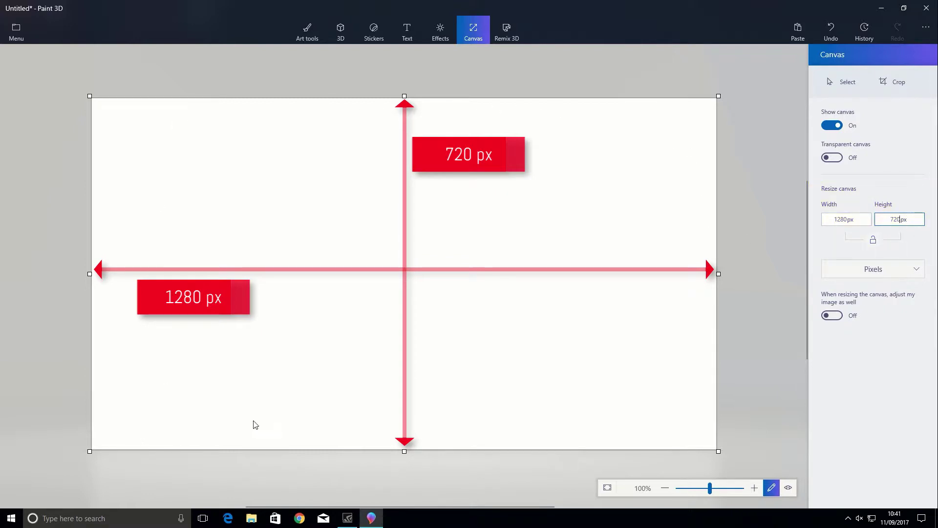
Step: Lock the canvas aspect ratio and re-enter the canvas width as 1280 px
{"action": "left_click", "coordinate": [875, 241]}
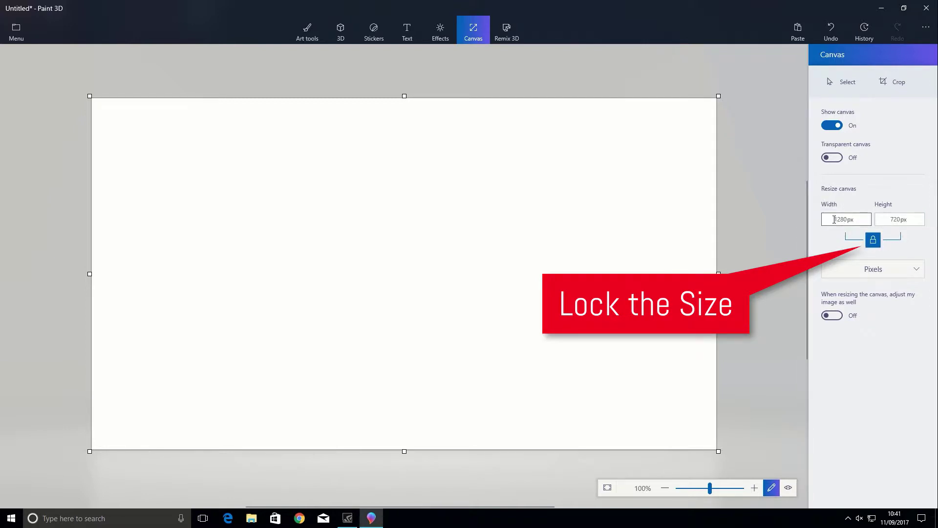
{"action": "left_click_drag", "start_coordinate": [835, 220], "coordinate": [846, 220]}
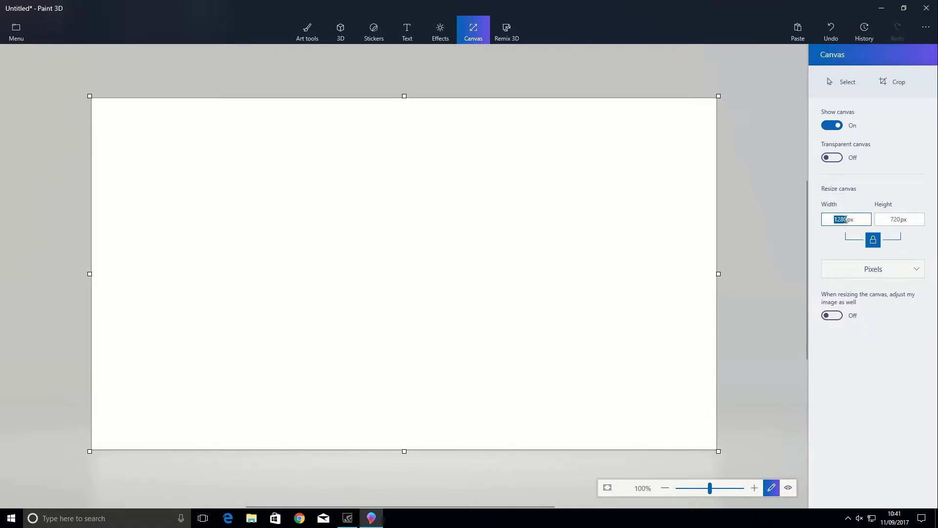
{"action": "type", "text": "1"}
{"action": "left_click_drag", "start_coordinate": [831, 220], "coordinate": [859, 220]}
{"action": "type", "text": "12"}
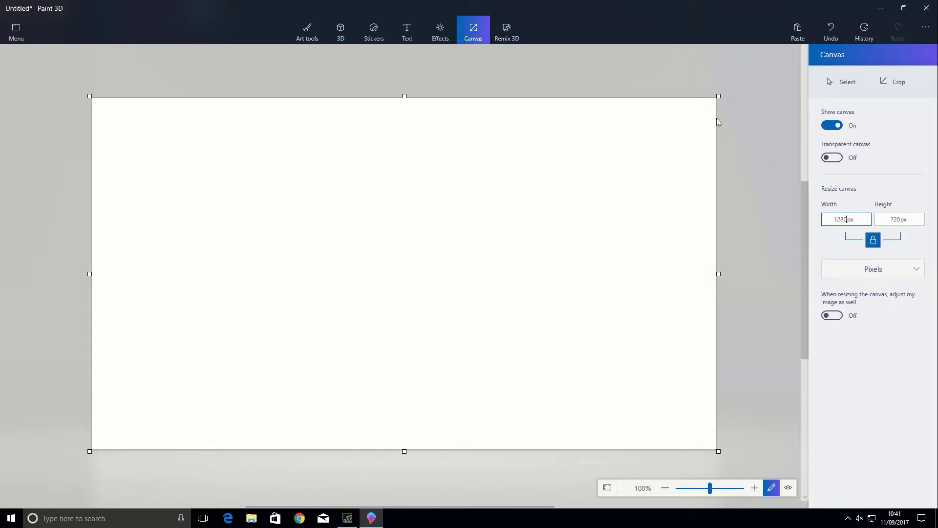
Step: Try the transparent canvas option and turn it back off, and look at the available sticker shapes
{"action": "left_click", "coordinate": [833, 158]}
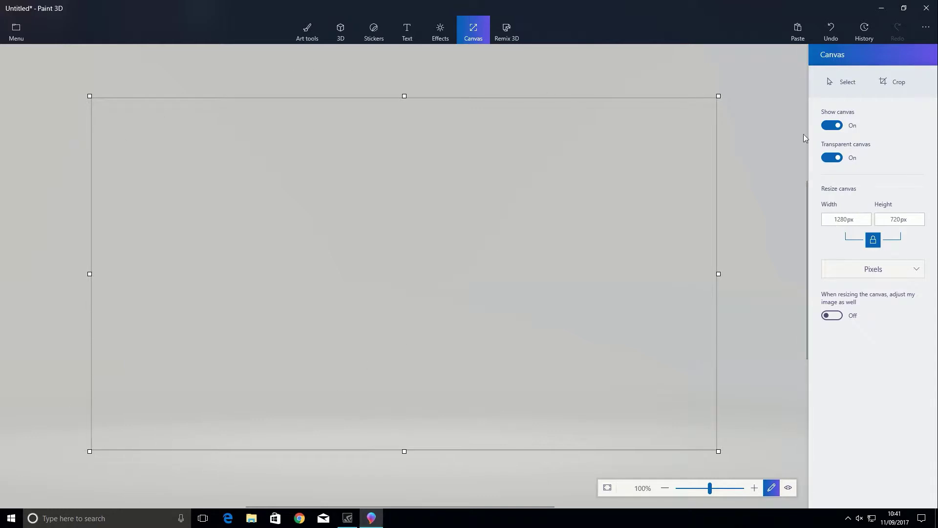
{"action": "left_click", "coordinate": [831, 158]}
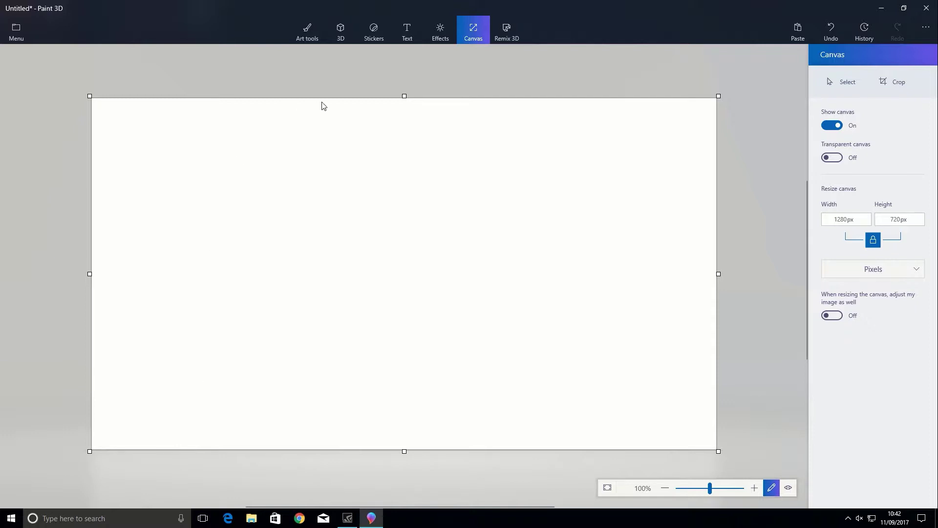
{"action": "left_click", "coordinate": [368, 37]}
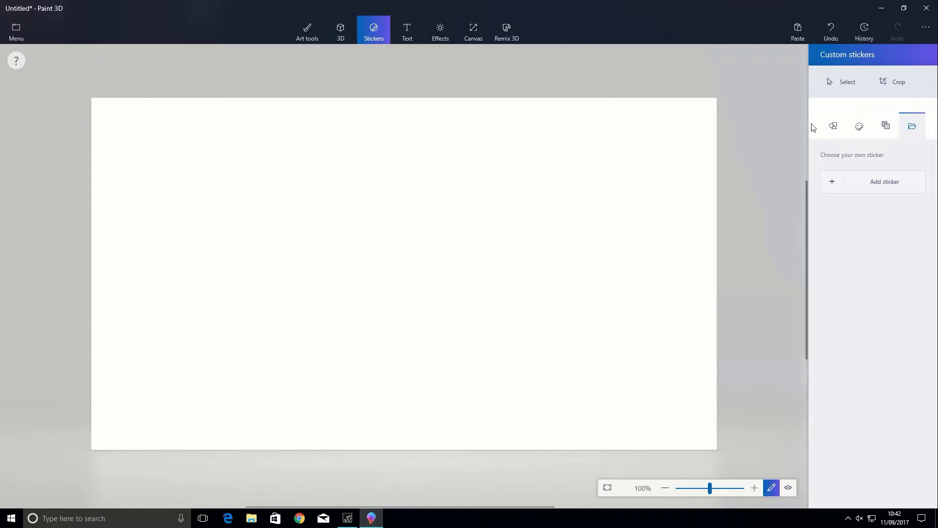
{"action": "left_click", "coordinate": [840, 126]}
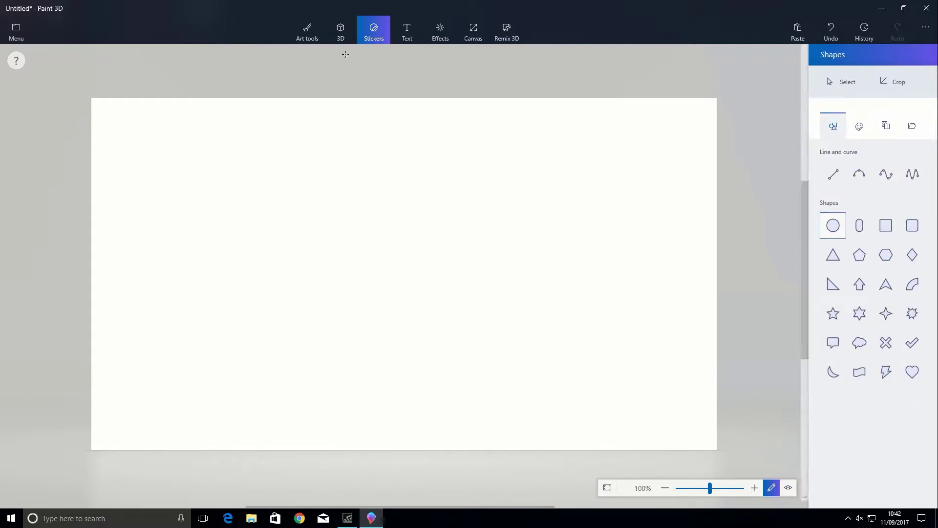
Step: Try spraying freehand indigo strokes across the canvas with the 75 px Spray can at 25% opacity, and undo them
{"action": "left_click", "coordinate": [309, 36]}
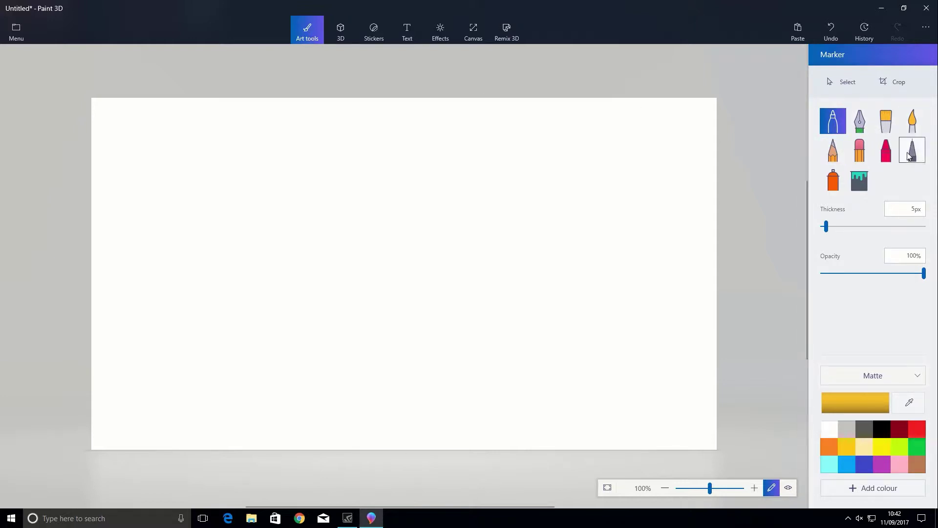
{"action": "left_click", "coordinate": [837, 185]}
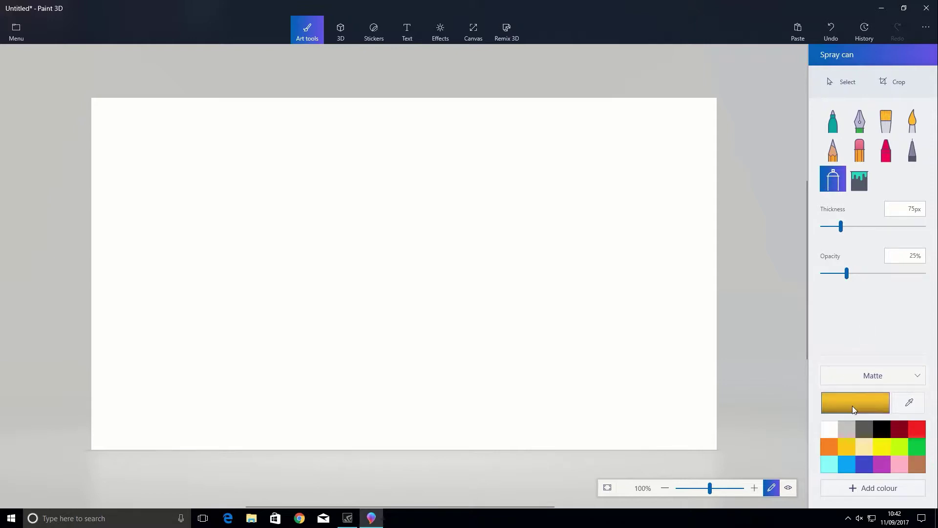
{"action": "left_click", "coordinate": [866, 469]}
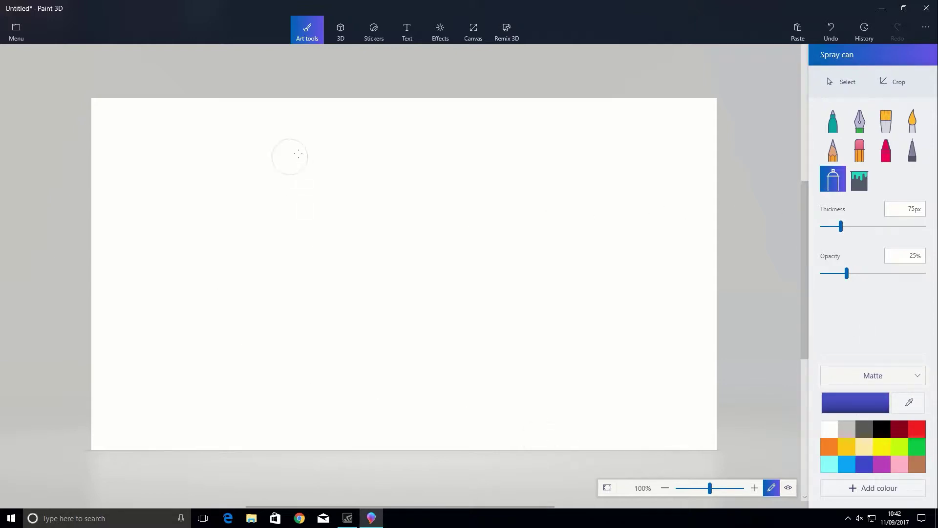
{"action": "mouse_move", "coordinate": [298, 155]}
{"action": "left_mouse_down"}
{"action": "mouse_move", "coordinate": [249, 186]}
{"action": "mouse_move", "coordinate": [303, 224]}
{"action": "mouse_move", "coordinate": [323, 313]}
{"action": "mouse_move", "coordinate": [408, 220]}
{"action": "mouse_move", "coordinate": [440, 352]}
{"action": "mouse_move", "coordinate": [550, 286]}
{"action": "mouse_move", "coordinate": [467, 176]}
{"action": "mouse_move", "coordinate": [239, 271]}
{"action": "left_mouse_up"}
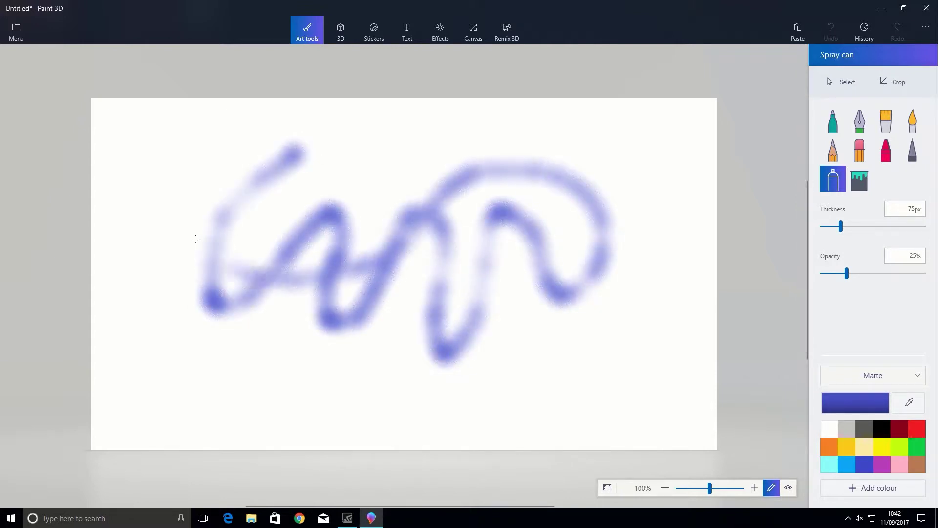
{"action": "mouse_move", "coordinate": [195, 239]}
{"action": "left_mouse_down"}
{"action": "mouse_move", "coordinate": [266, 212]}
{"action": "mouse_move", "coordinate": [350, 278]}
{"action": "mouse_move", "coordinate": [402, 255]}
{"action": "mouse_move", "coordinate": [524, 369]}
{"action": "mouse_move", "coordinate": [613, 347]}
{"action": "mouse_move", "coordinate": [550, 317]}
{"action": "mouse_move", "coordinate": [407, 377]}
{"action": "mouse_move", "coordinate": [273, 383]}
{"action": "mouse_move", "coordinate": [165, 246]}
{"action": "mouse_move", "coordinate": [273, 269]}
{"action": "mouse_move", "coordinate": [362, 253]}
{"action": "left_mouse_up"}
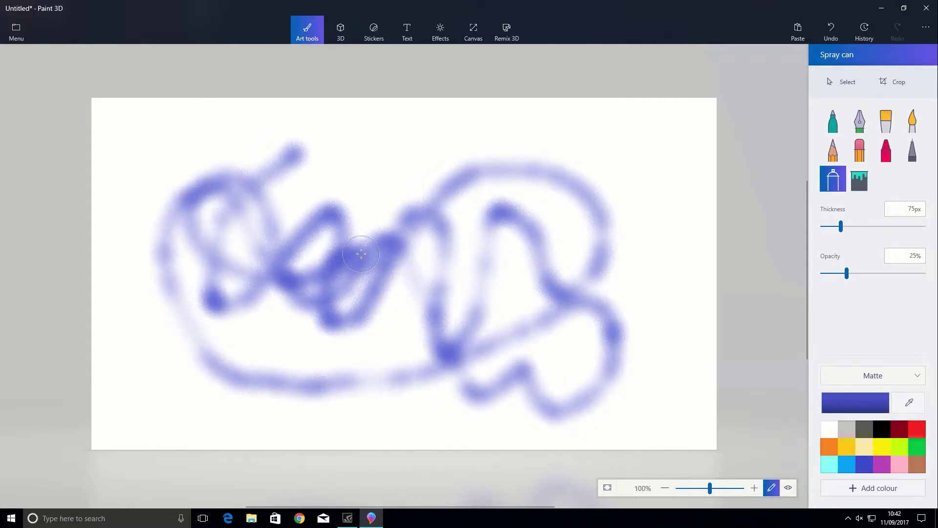
{"action": "key", "text": "ctrl+z"}
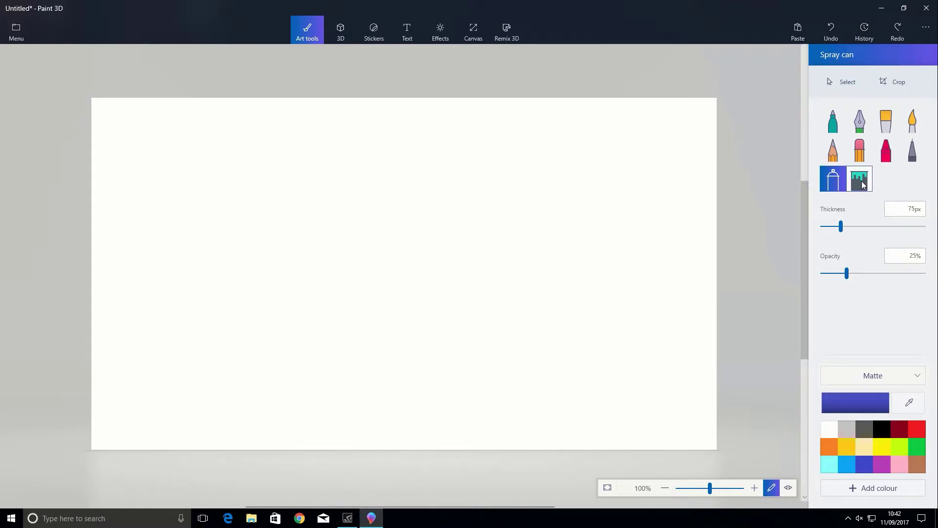
Step: Fill the whole canvas with matte red using the Fill tool at 15% tolerance
{"action": "left_click", "coordinate": [862, 184]}
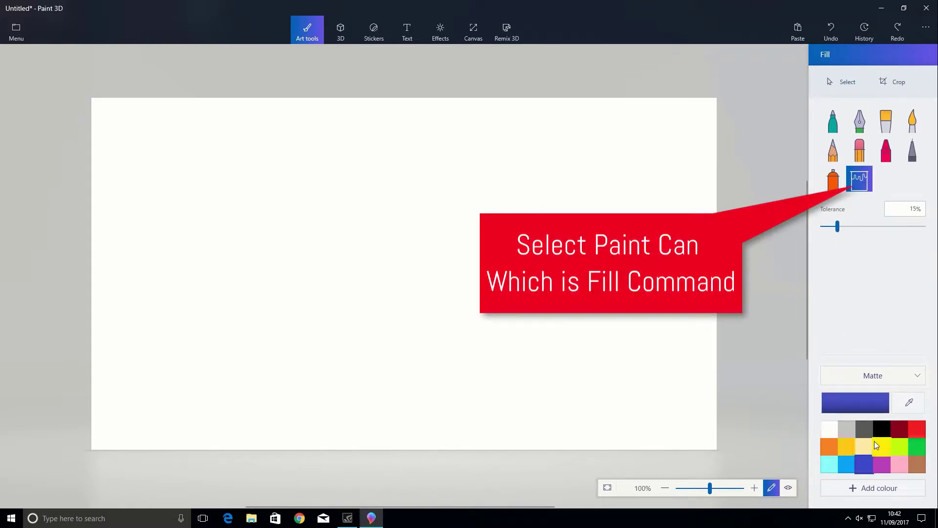
{"action": "left_click", "coordinate": [921, 433]}
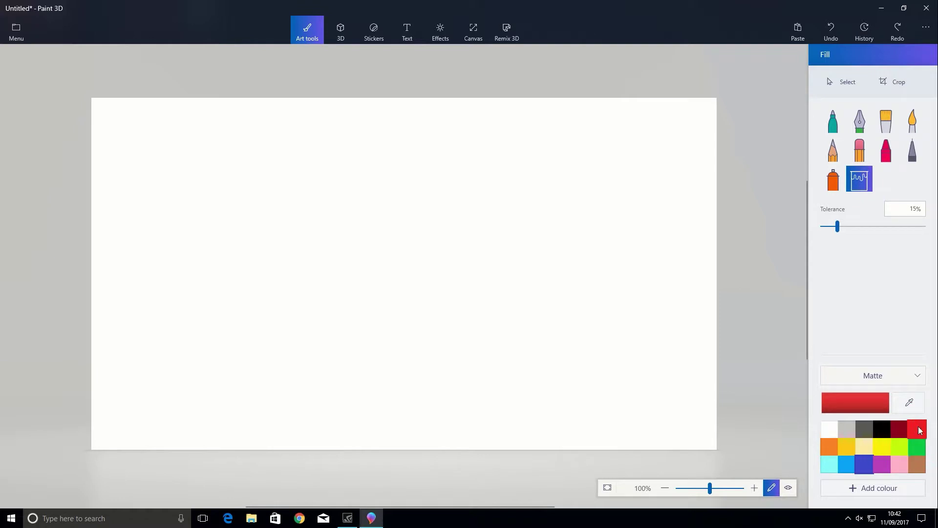
{"action": "left_click", "coordinate": [380, 256]}
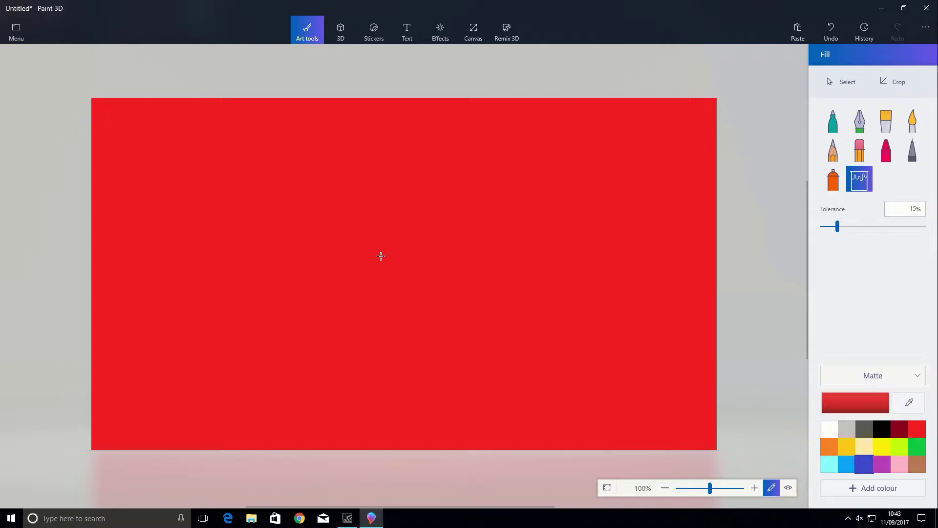
Step: Insert an empty 2D text box across the middle of the red canvas
{"action": "left_click", "coordinate": [407, 29]}
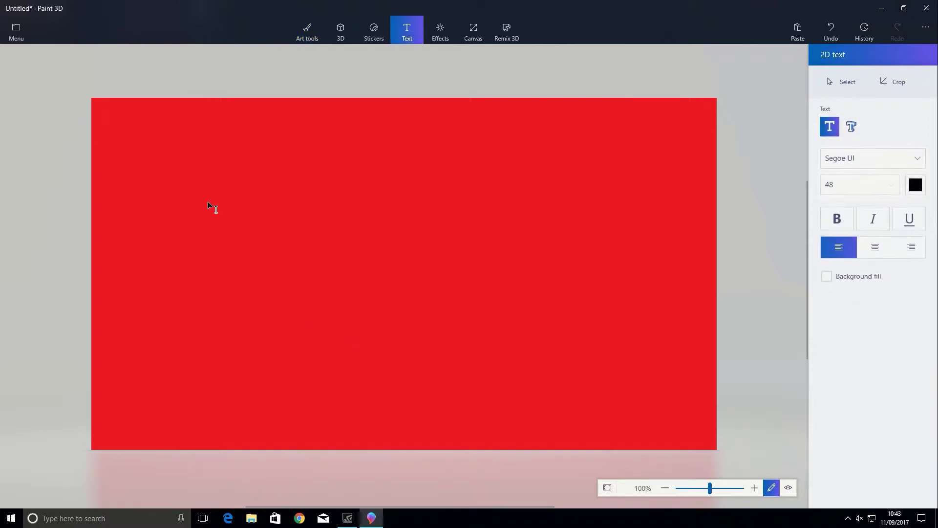
{"action": "left_click_drag", "start_coordinate": [207, 202], "coordinate": [563, 343]}
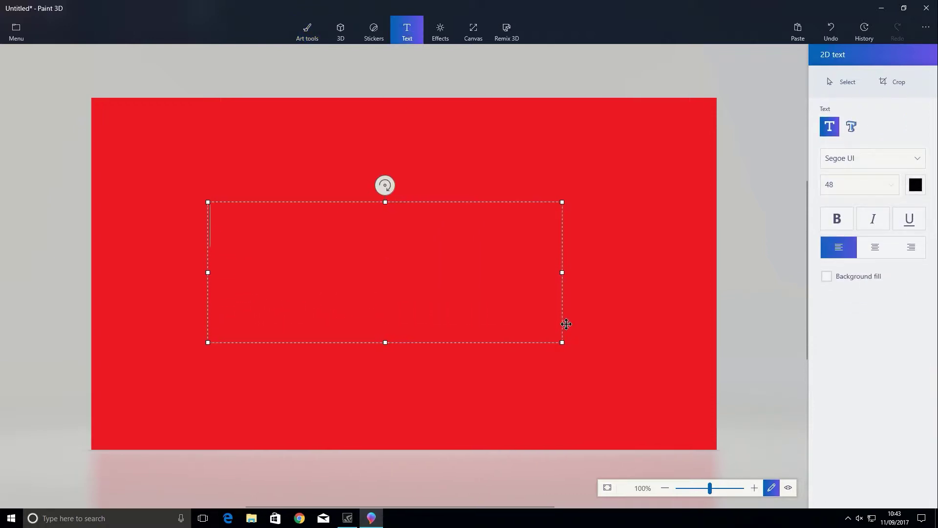
{"action": "type", "text": "help["}
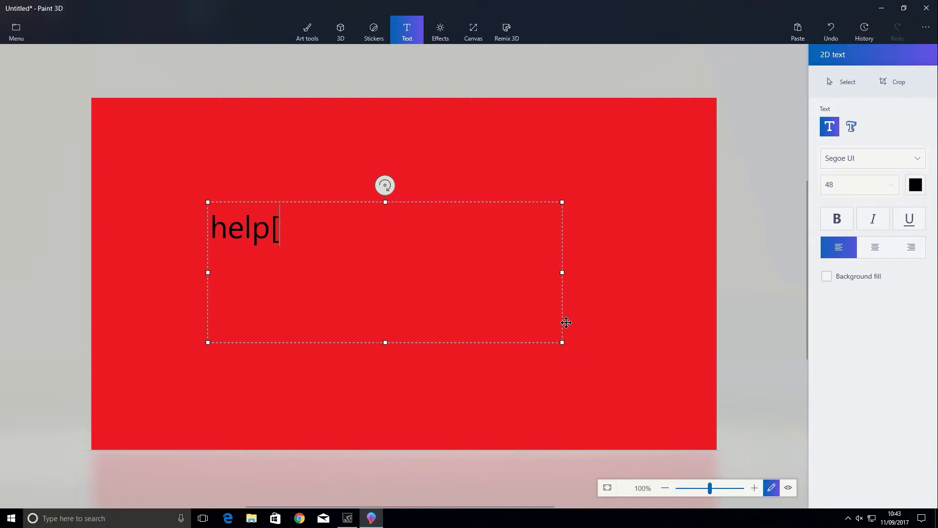
{"action": "key", "text": "BackSpace"}
{"action": "key", "text": "BackSpace"}
{"action": "key", "text": "BackSpace"}
{"action": "key", "text": "BackSpace"}
{"action": "key", "text": "BackSpace"}
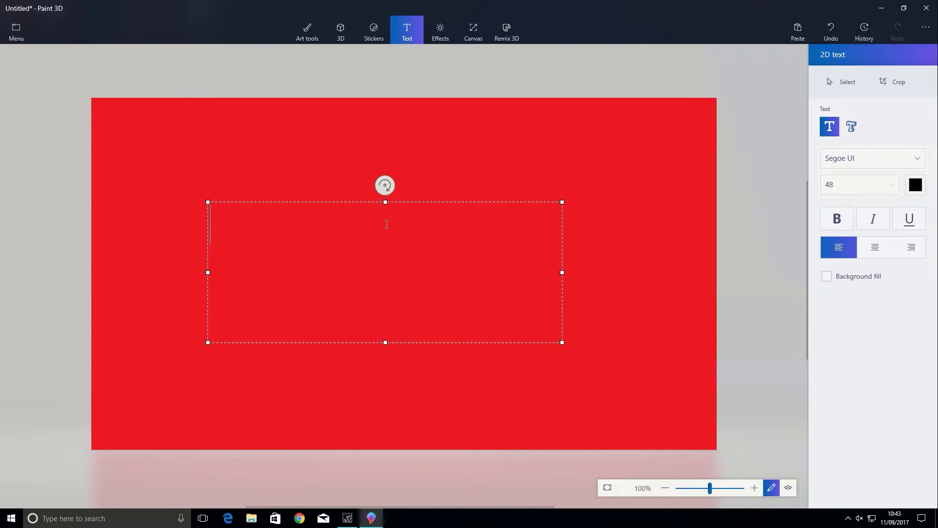
Step: Discard the empty text box and open the sticker library
{"action": "key", "text": "Escape"}
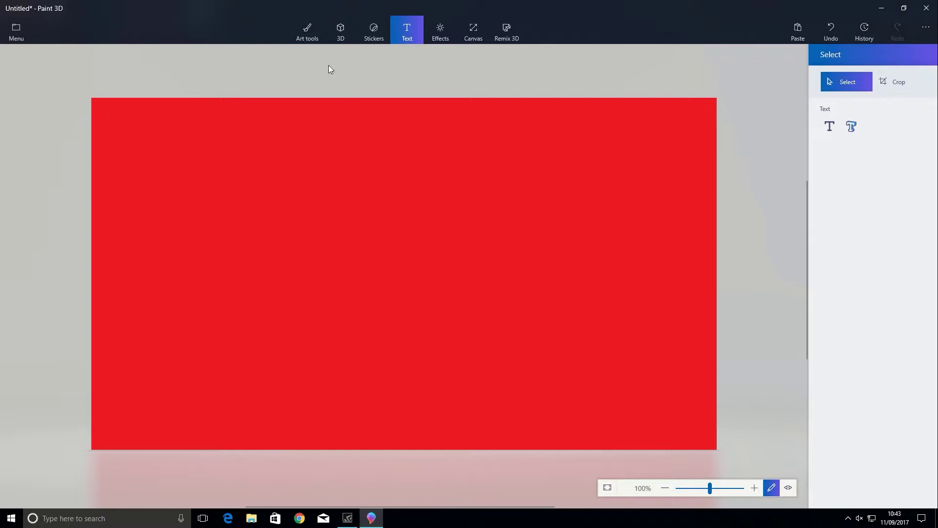
{"action": "left_click", "coordinate": [310, 31]}
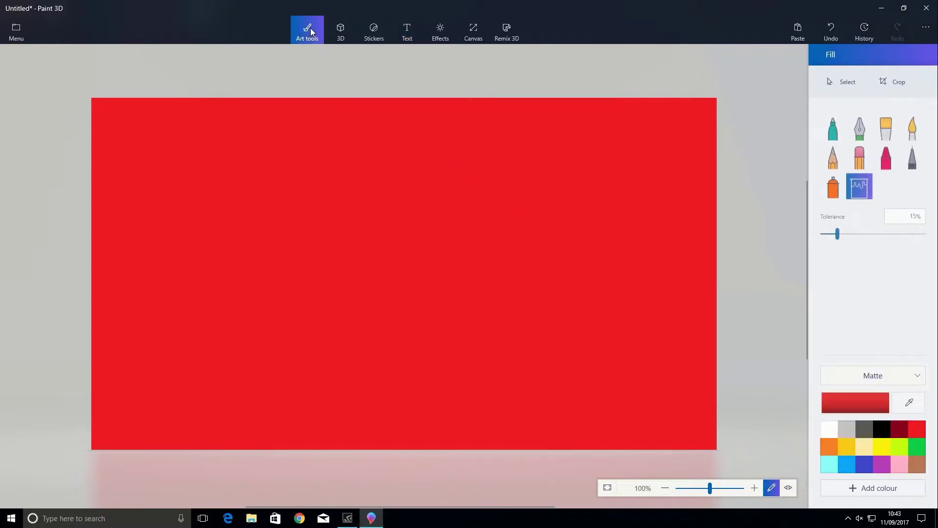
{"action": "left_click", "coordinate": [371, 33]}
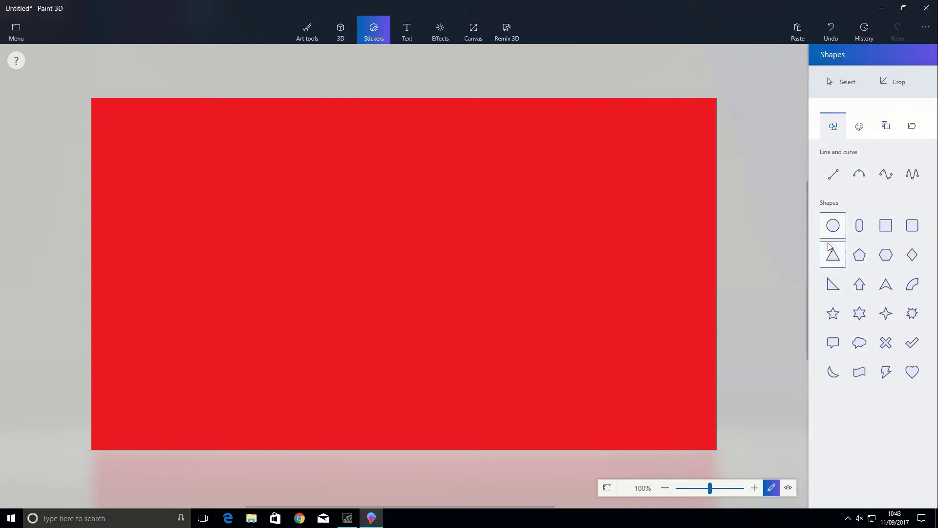
Step: Stamp a Cloud sticker in each of the four corners of the red canvas, and delete the leftover floating copy
{"action": "left_click", "coordinate": [860, 127]}
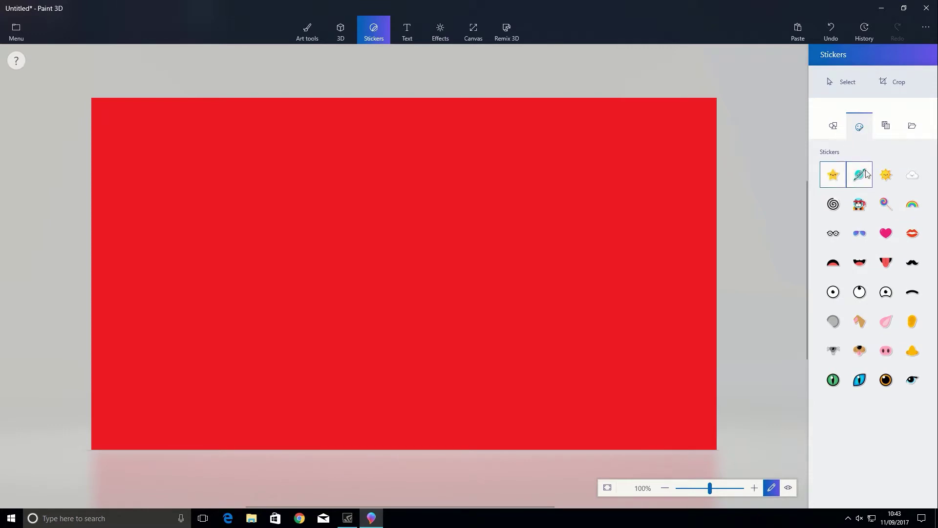
{"action": "left_click", "coordinate": [910, 180]}
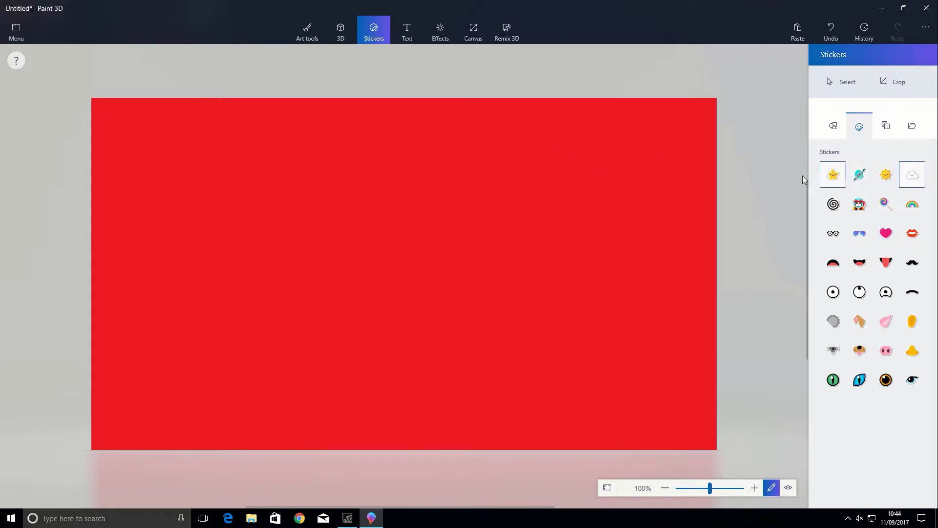
{"action": "left_click", "coordinate": [586, 151]}
{"action": "left_click_drag", "start_coordinate": [586, 151], "coordinate": [639, 157]}
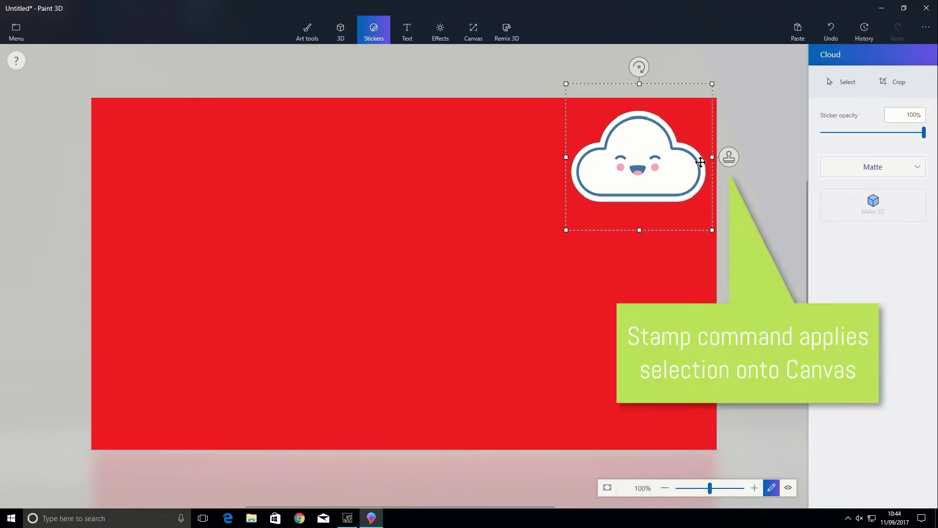
{"action": "left_click", "coordinate": [730, 159]}
{"action": "left_click_drag", "start_coordinate": [667, 171], "coordinate": [679, 387]}
{"action": "left_click", "coordinate": [267, 155]}
{"action": "left_click", "coordinate": [259, 395]}
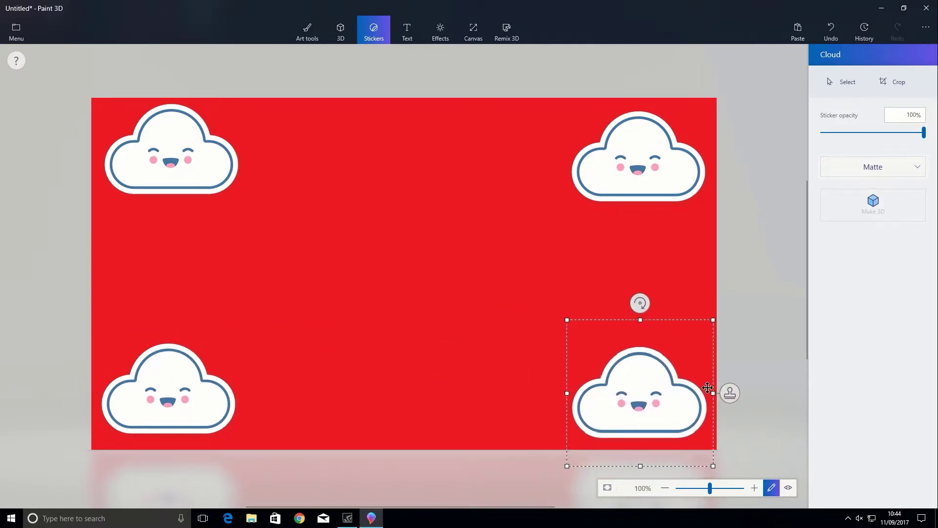
{"action": "left_click", "coordinate": [728, 395]}
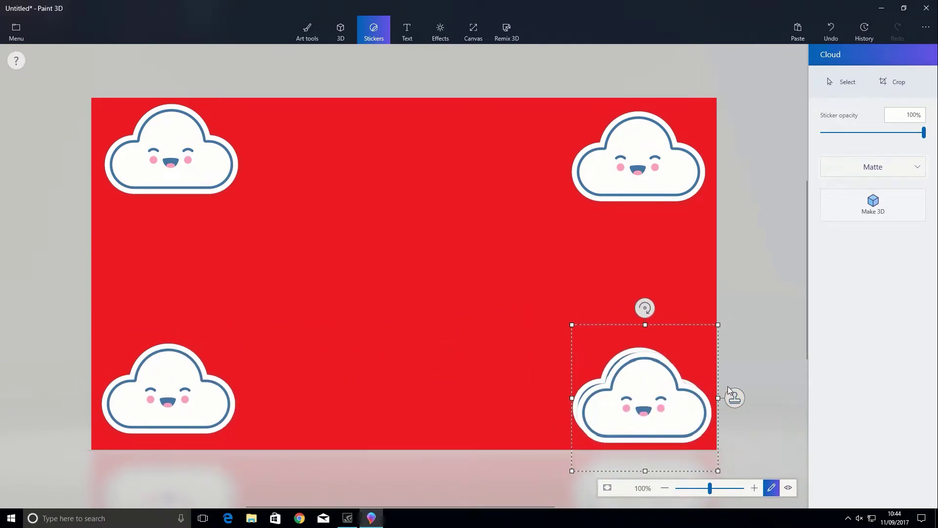
{"action": "left_click_drag", "start_coordinate": [640, 393], "coordinate": [691, 327]}
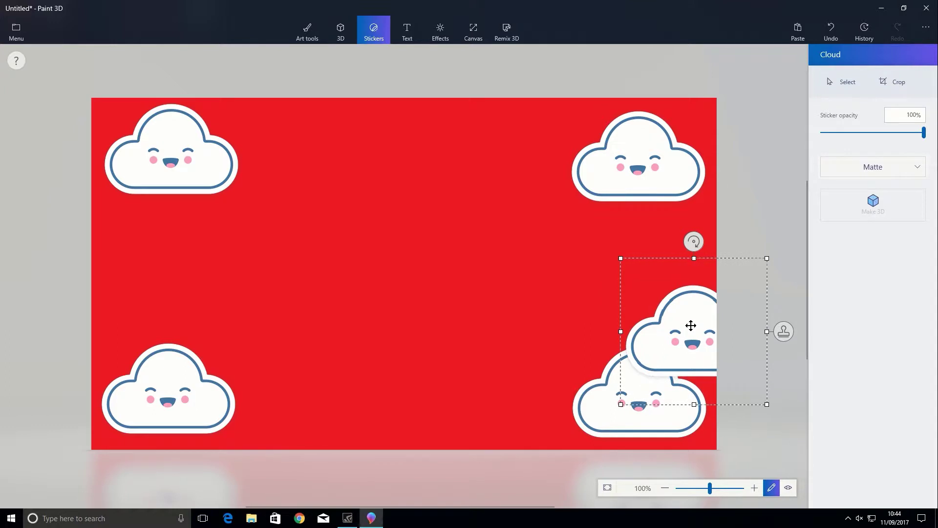
{"action": "key", "text": "Delete"}
Step: Add the Ninja cat sticker between the clouds, enlarge it to reach the canvas's lower edge, and stamp it
{"action": "left_click", "coordinate": [867, 211]}
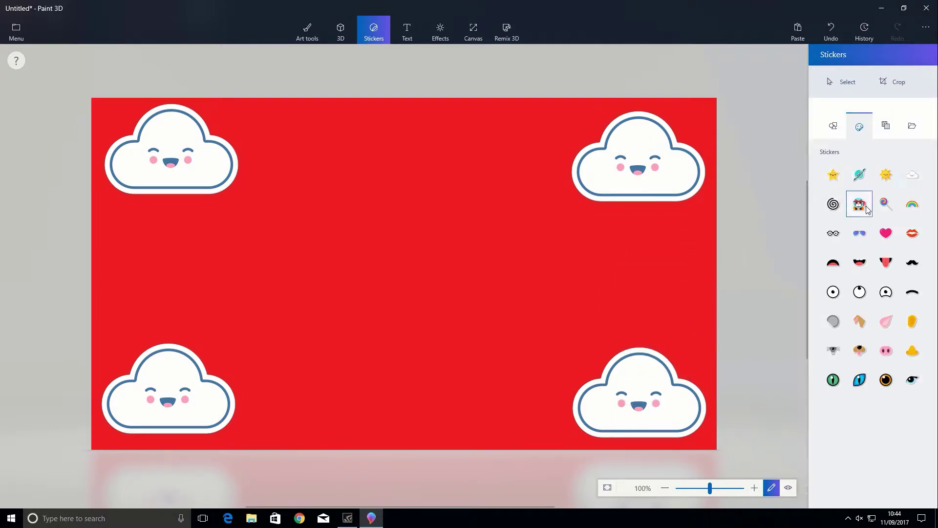
{"action": "left_click", "coordinate": [369, 244]}
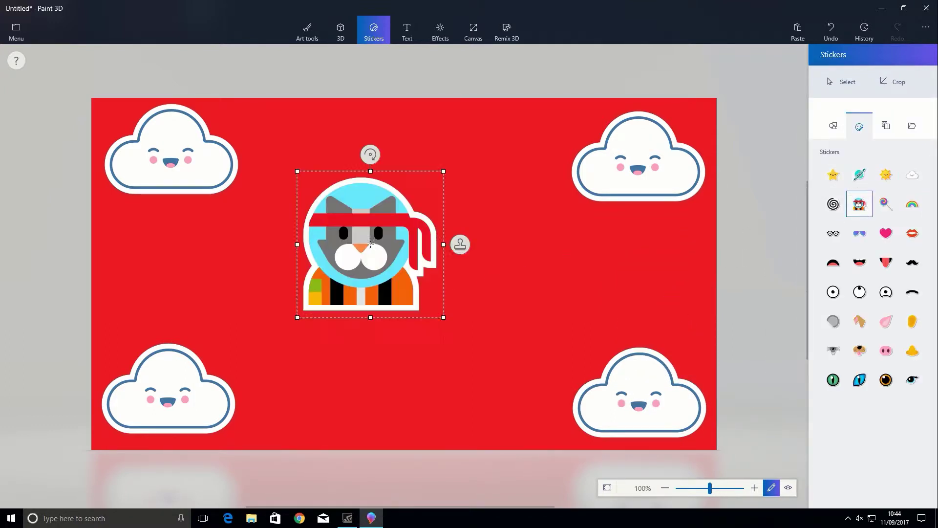
{"action": "left_click_drag", "start_coordinate": [387, 288], "coordinate": [522, 419]}
{"action": "left_click_drag", "start_coordinate": [421, 313], "coordinate": [454, 358]}
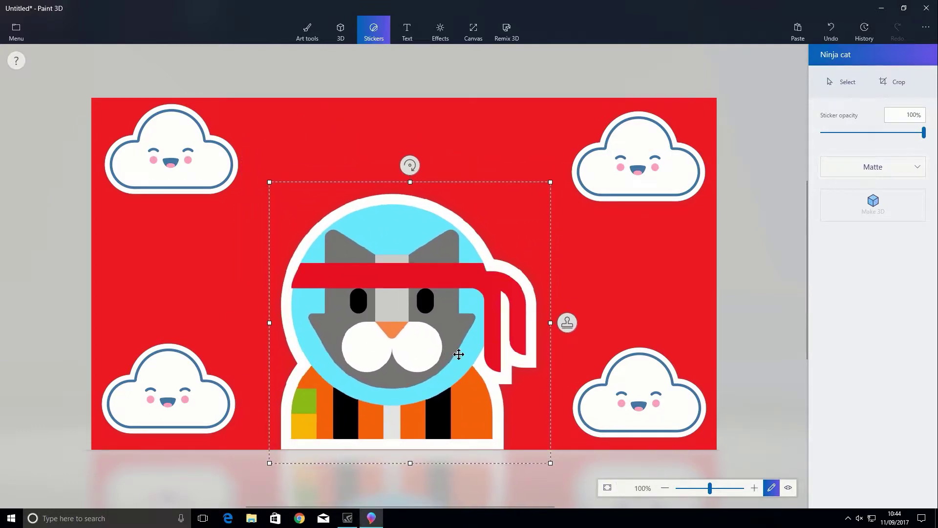
{"action": "left_click", "coordinate": [571, 328]}
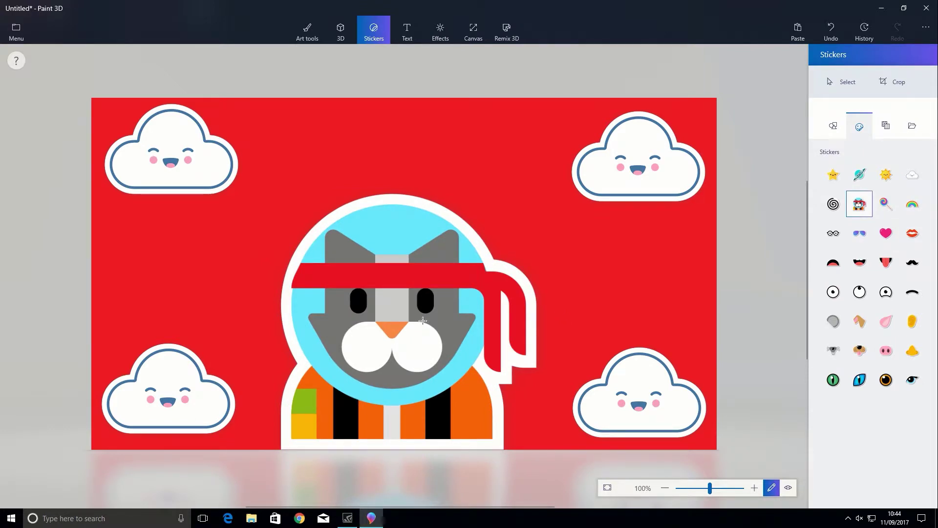
Step: Undo all the stamped stickers and the red fill to get back to a blank white canvas
{"action": "key", "text": "ctrl+z"}
{"action": "key", "text": "ctrl+z"}
{"action": "key", "text": "ctrl+z"}
{"action": "key", "text": "ctrl+z"}
{"action": "key", "text": "ctrl+z"}
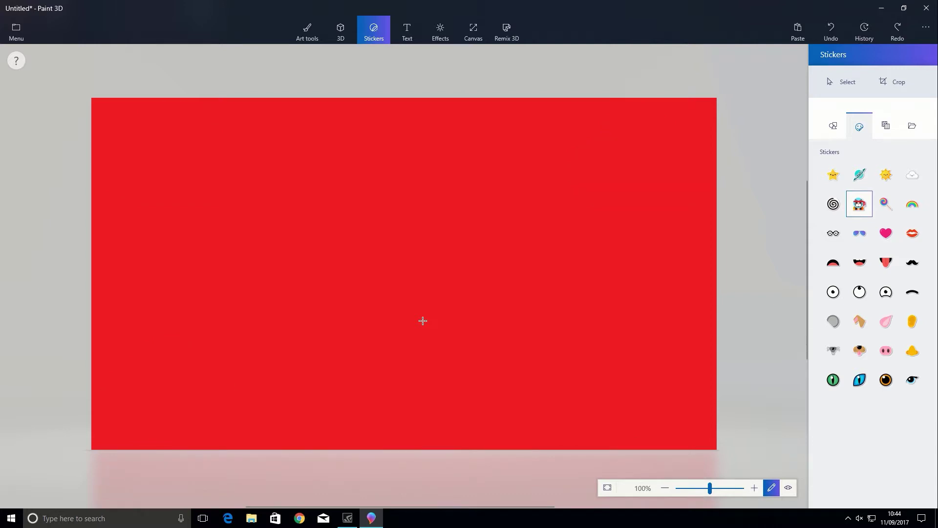
{"action": "key", "text": "ctrl+z"}
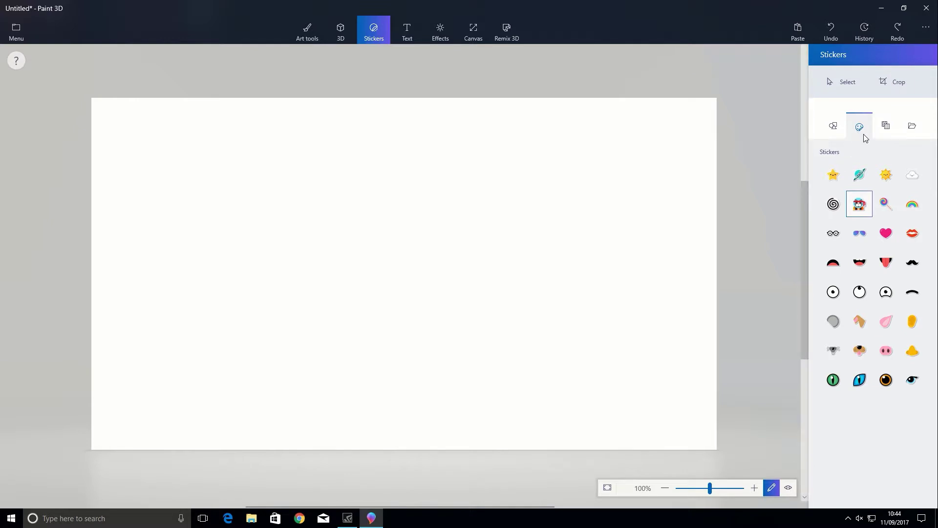
Step: Try stamping an enlarged Gravel texture onto the white canvas, and undo it
{"action": "left_click", "coordinate": [885, 127]}
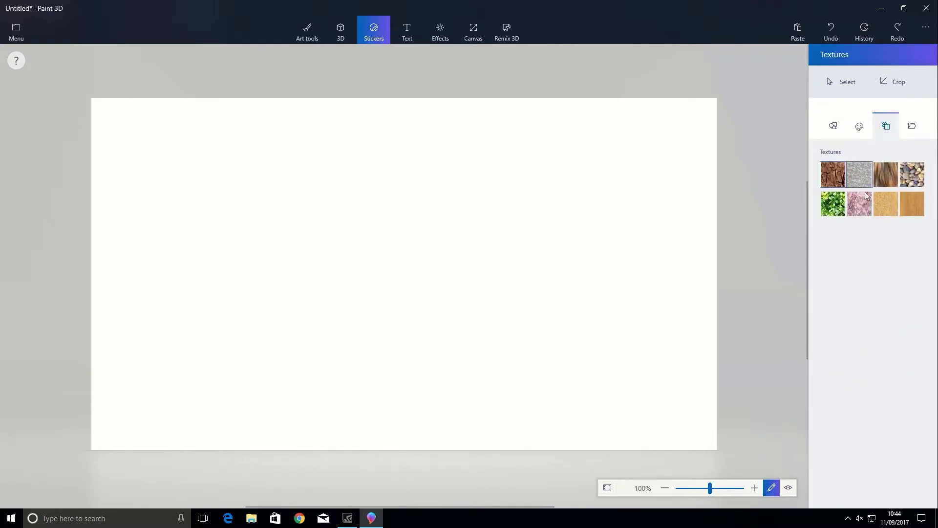
{"action": "left_click", "coordinate": [919, 181]}
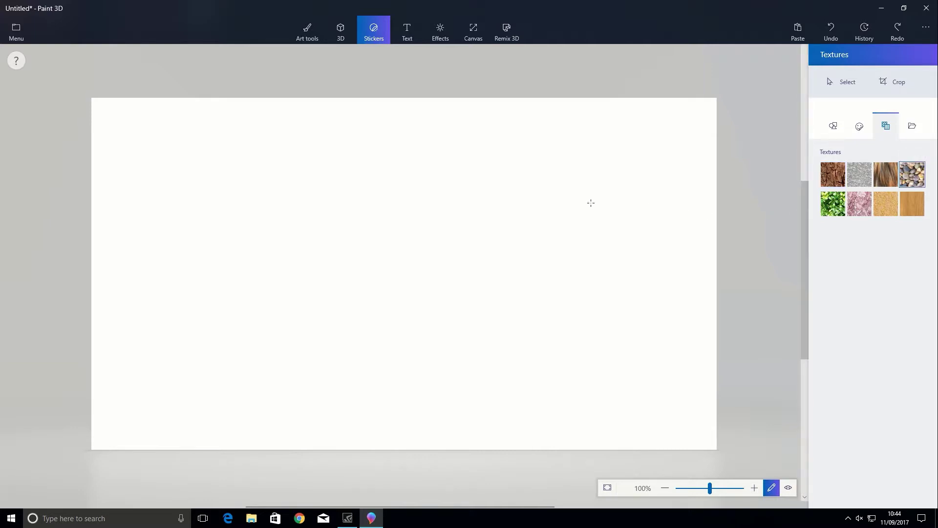
{"action": "left_click", "coordinate": [289, 200]}
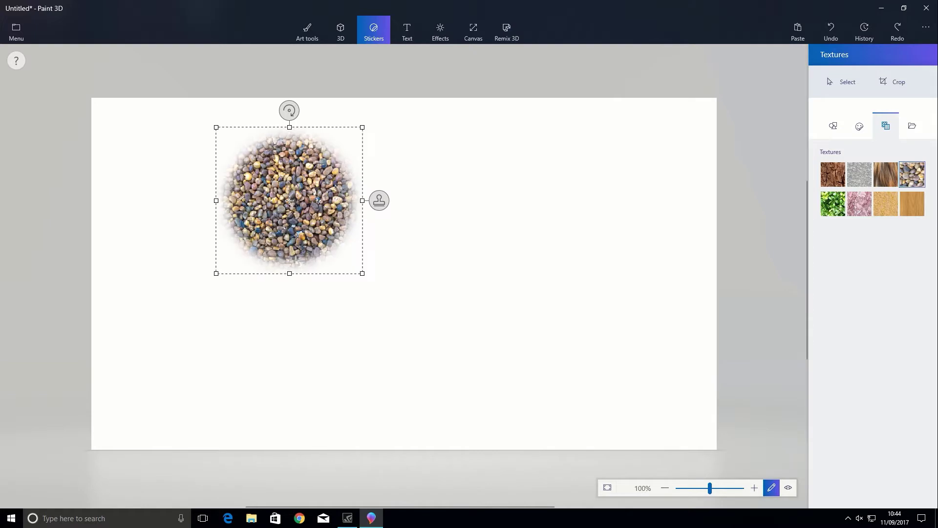
{"action": "left_click_drag", "start_coordinate": [362, 273], "coordinate": [670, 395]}
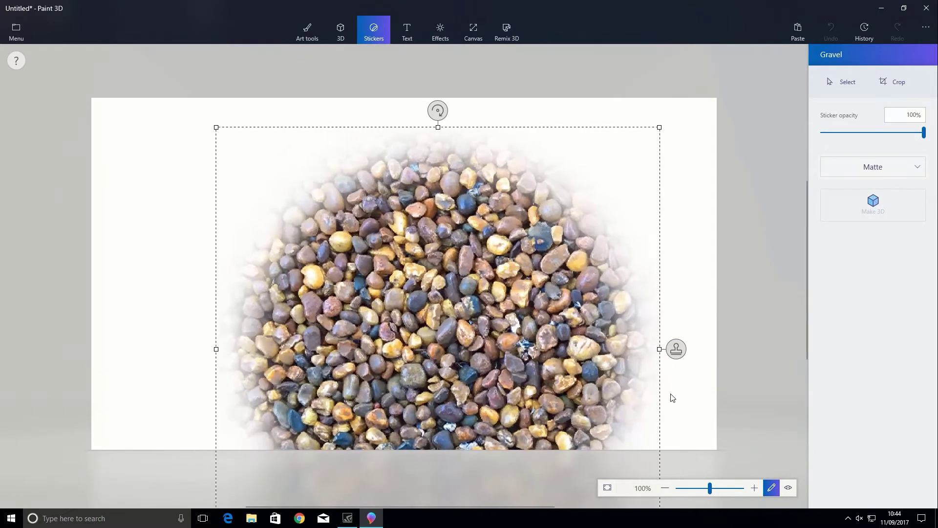
{"action": "left_click_drag", "start_coordinate": [521, 350], "coordinate": [323, 241]}
{"action": "left_click_drag", "start_coordinate": [468, 453], "coordinate": [336, 350]}
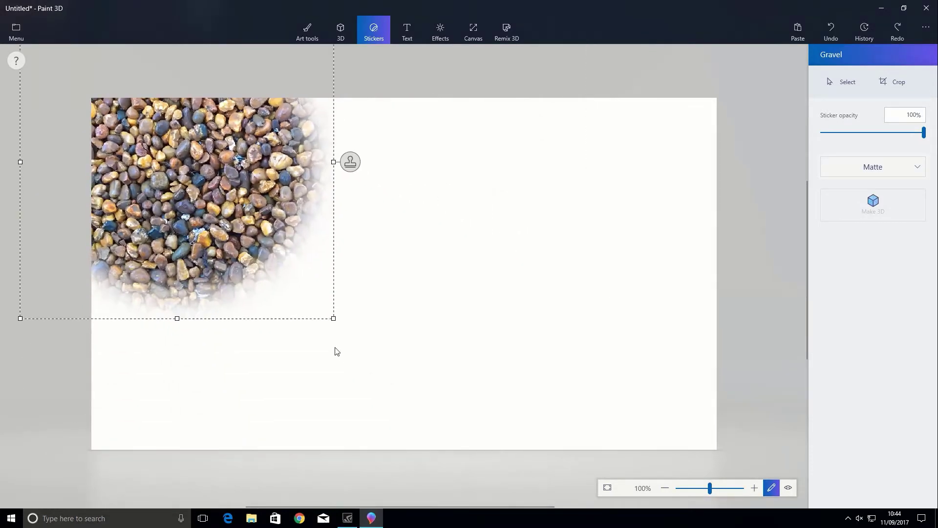
{"action": "left_click_drag", "start_coordinate": [177, 239], "coordinate": [500, 168]}
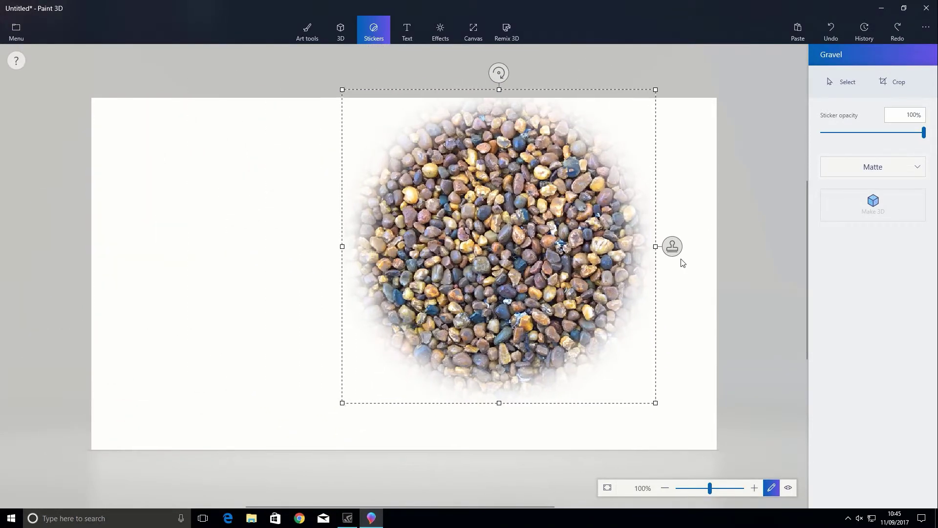
{"action": "left_click", "coordinate": [672, 246]}
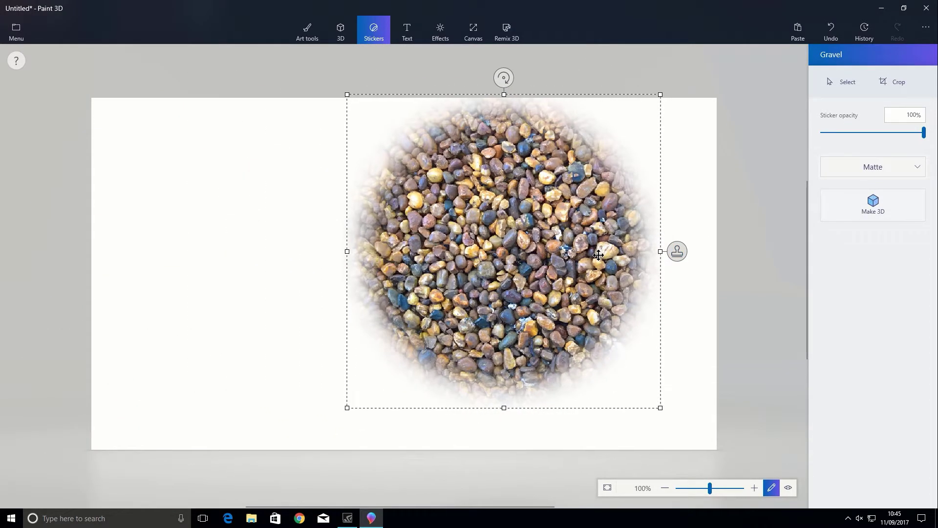
{"action": "key", "text": "Escape"}
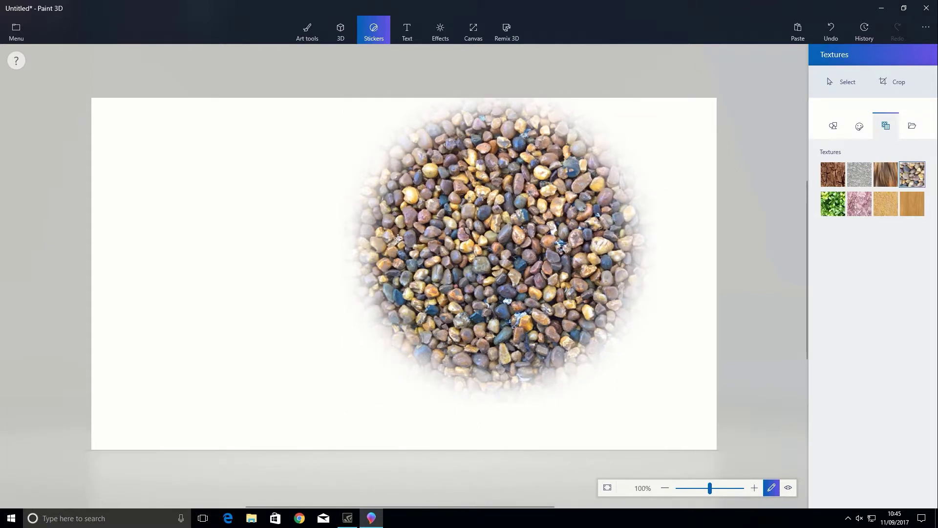
{"action": "key", "text": "ctrl+z"}
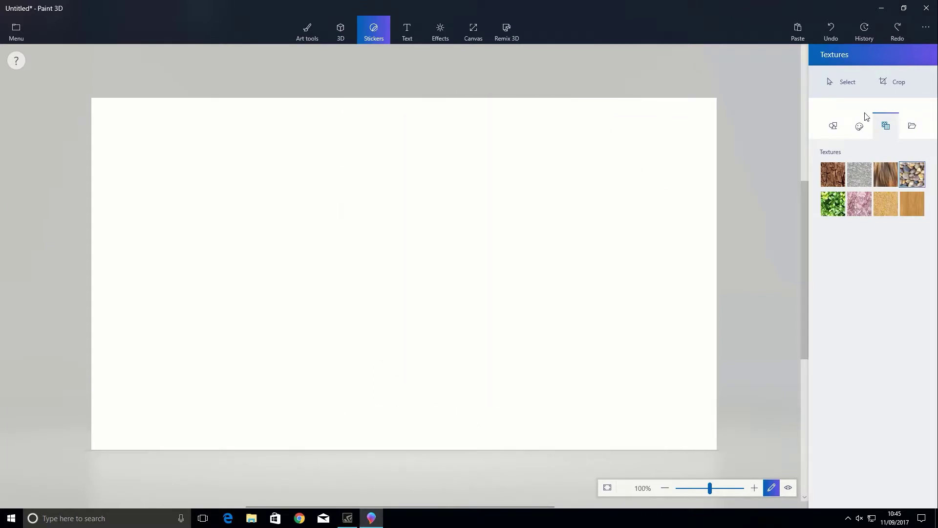
Step: Add the image Desk Template.jpg from the Template (Desk) folder as a custom sticker
{"action": "left_click", "coordinate": [912, 128]}
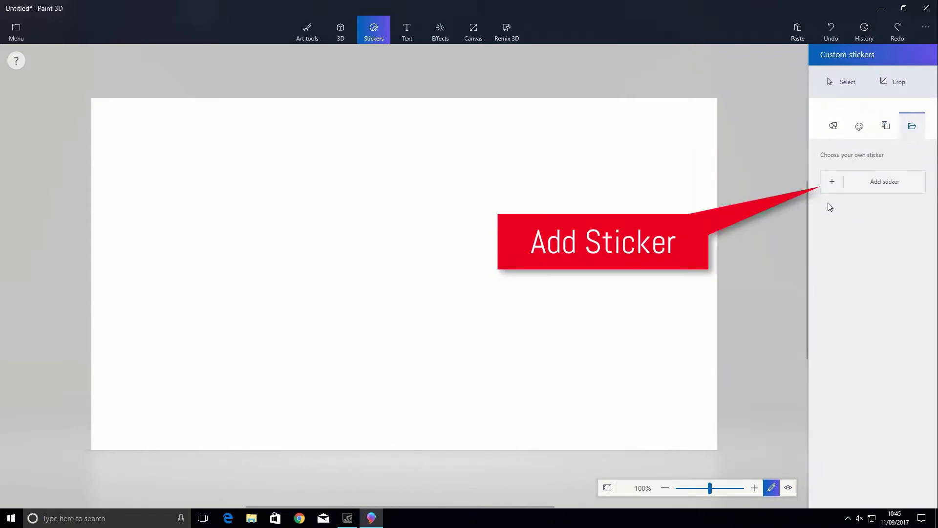
{"action": "left_click", "coordinate": [832, 186]}
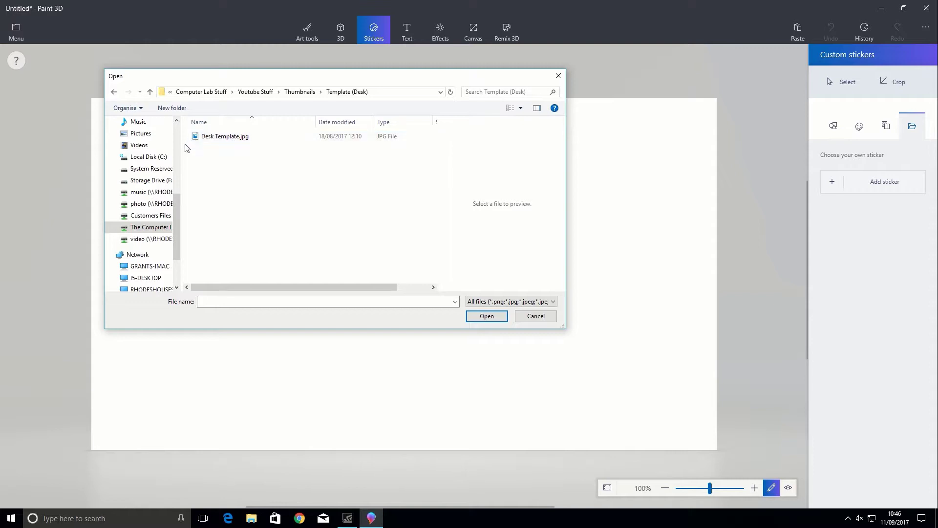
{"action": "left_click", "coordinate": [221, 139]}
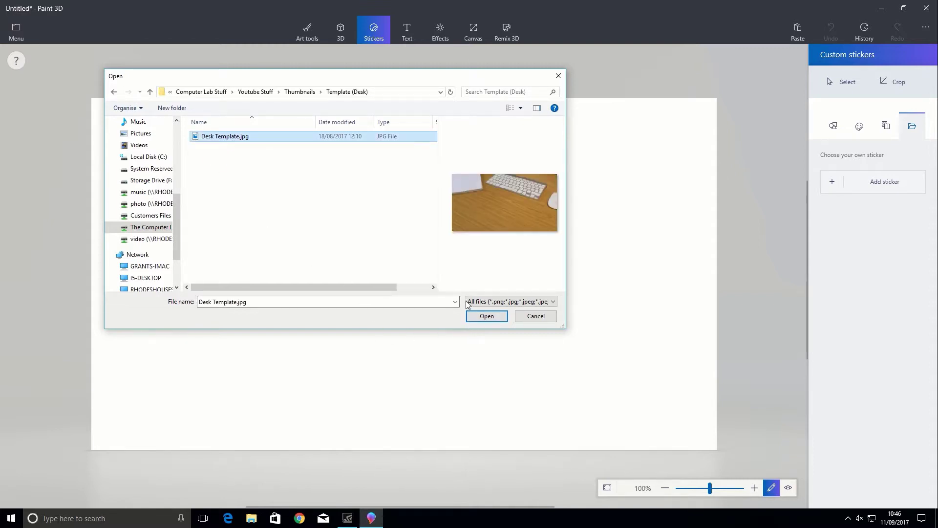
{"action": "left_click", "coordinate": [483, 317]}
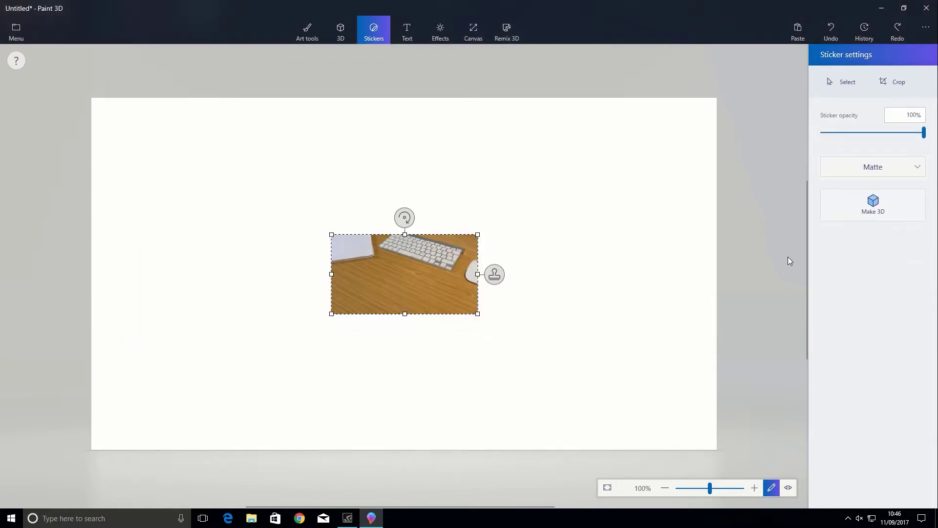
Step: Enlarge and position the desk sticker to cover the whole canvas, stamp it, and delete the leftover floating copy
{"action": "left_click_drag", "start_coordinate": [459, 291], "coordinate": [737, 428]}
{"action": "left_click_drag", "start_coordinate": [608, 360], "coordinate": [518, 336]}
{"action": "left_click_drag", "start_coordinate": [652, 425], "coordinate": [720, 456]}
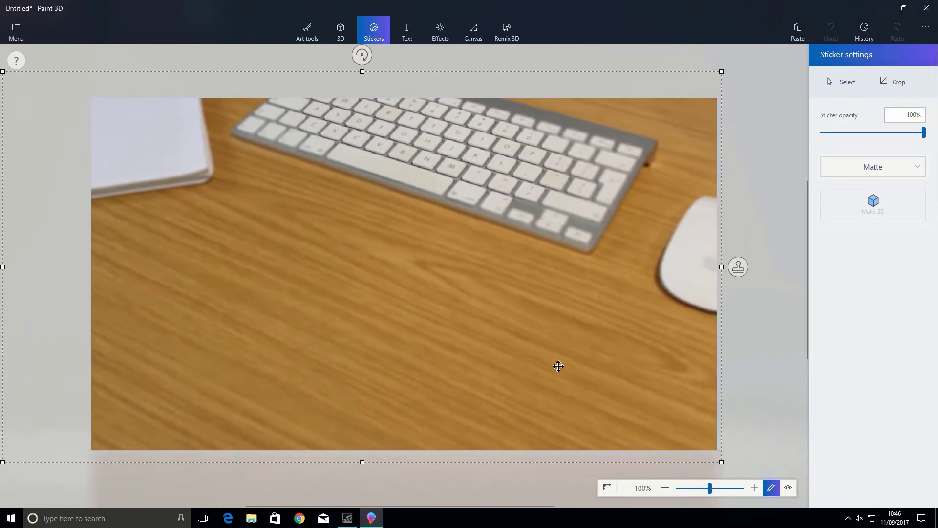
{"action": "left_click_drag", "start_coordinate": [559, 366], "coordinate": [589, 377]}
{"action": "left_click_drag", "start_coordinate": [33, 84], "coordinate": [83, 99]}
{"action": "left_click_drag", "start_coordinate": [121, 134], "coordinate": [143, 142]}
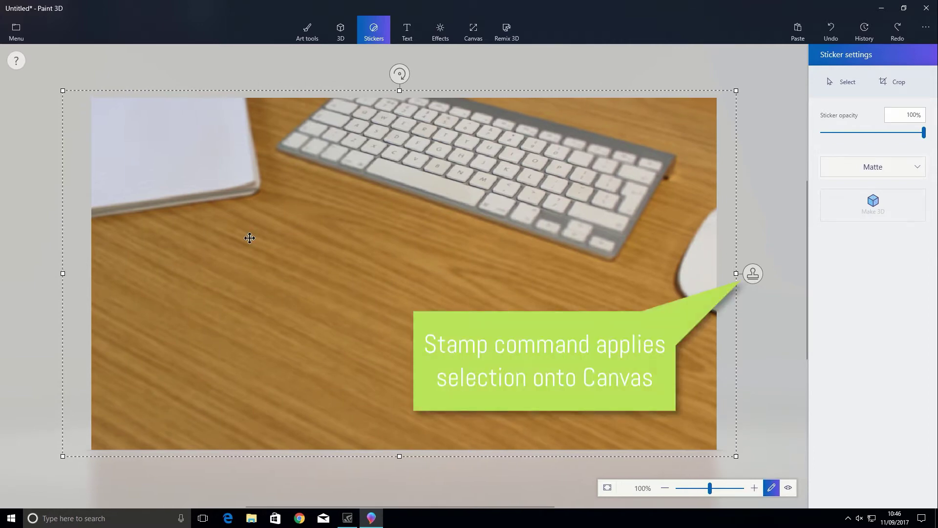
{"action": "left_click", "coordinate": [753, 274]}
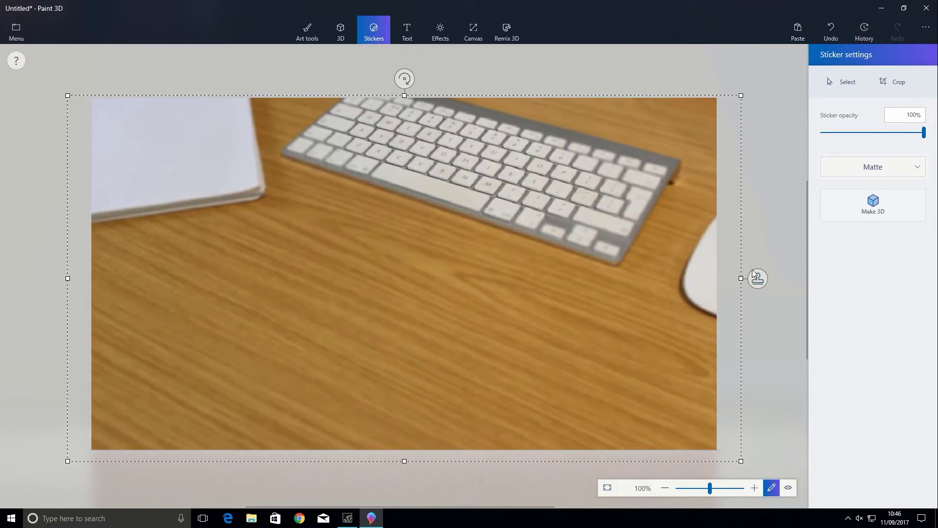
{"action": "key", "text": "Delete"}
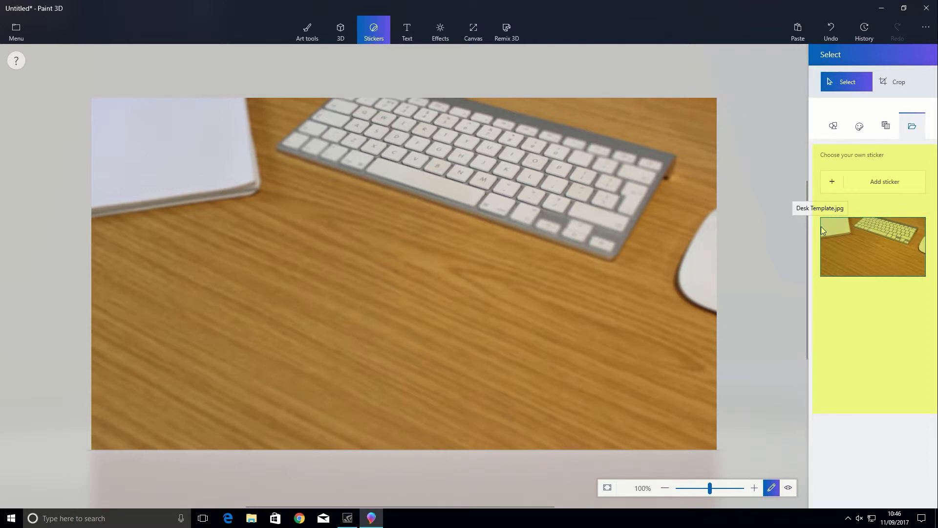
Step: Add The-Computer-Lab-400x400.gif from Pictures as a custom sticker, shrunk and placed in the desk photo's lower-right corner
{"action": "left_click", "coordinate": [833, 183]}
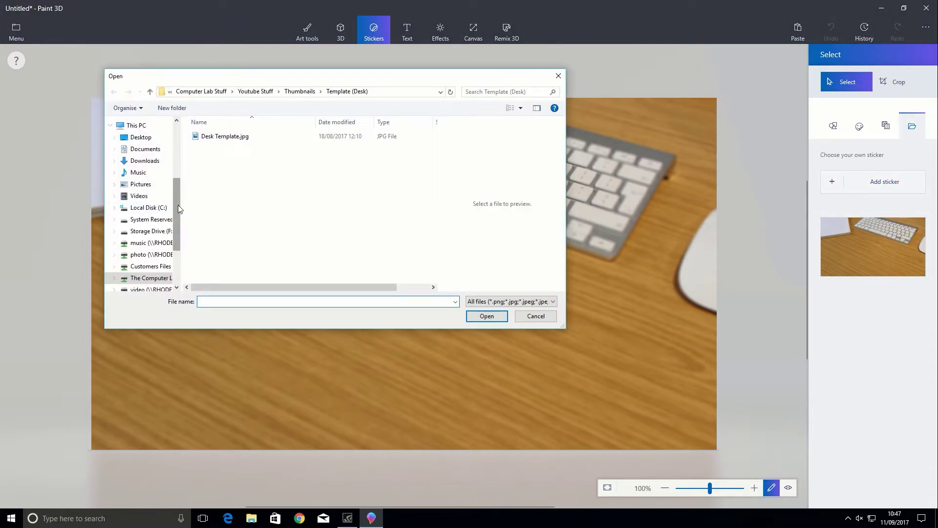
{"action": "left_click_drag", "start_coordinate": [178, 204], "coordinate": [172, 150]}
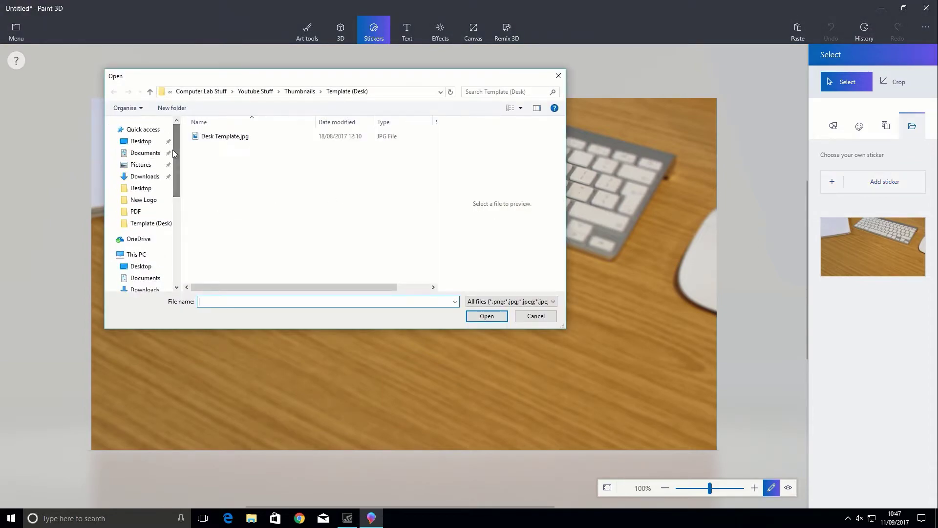
{"action": "left_click", "coordinate": [141, 166]}
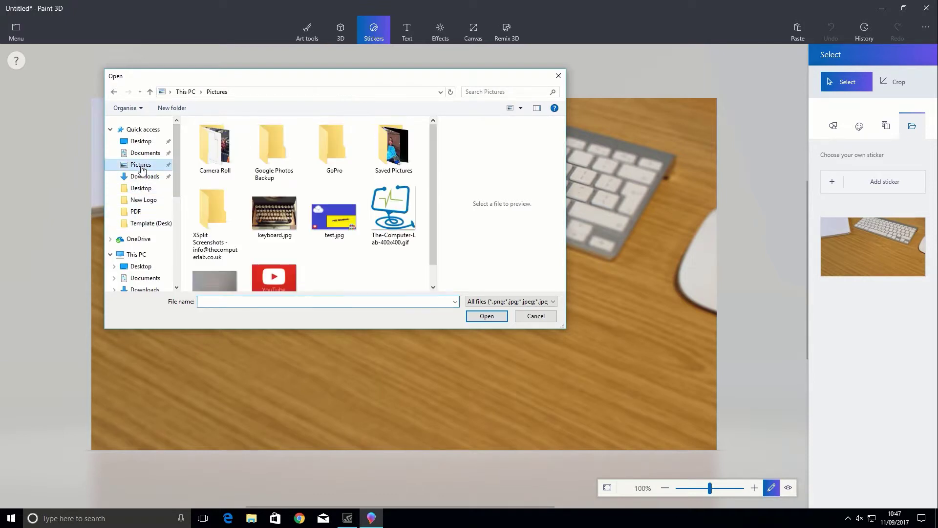
{"action": "left_click", "coordinate": [391, 219]}
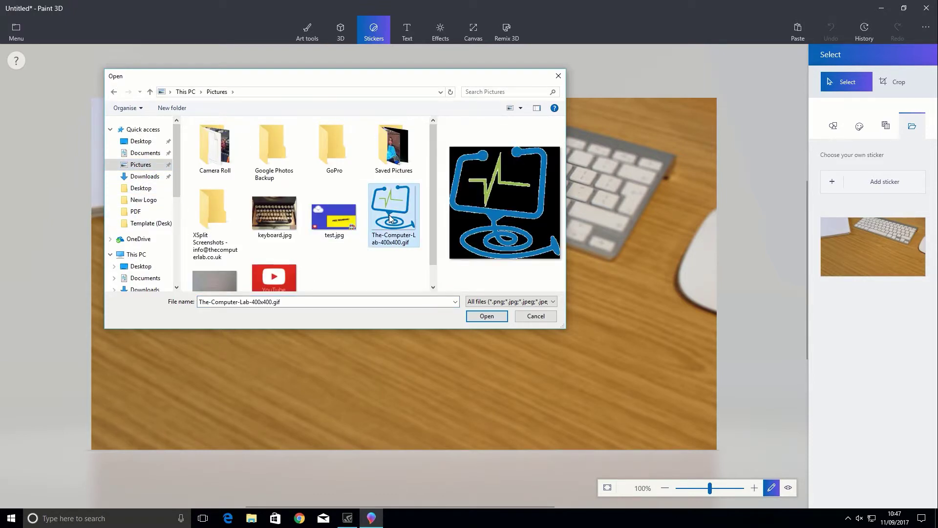
{"action": "left_click", "coordinate": [484, 316]}
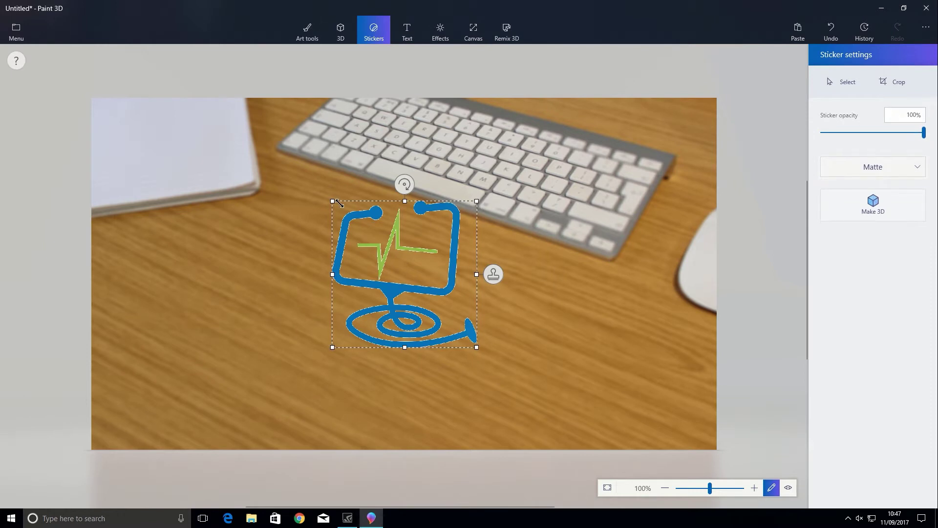
{"action": "left_click_drag", "start_coordinate": [362, 230], "coordinate": [686, 400]}
{"action": "left_click", "coordinate": [727, 407]}
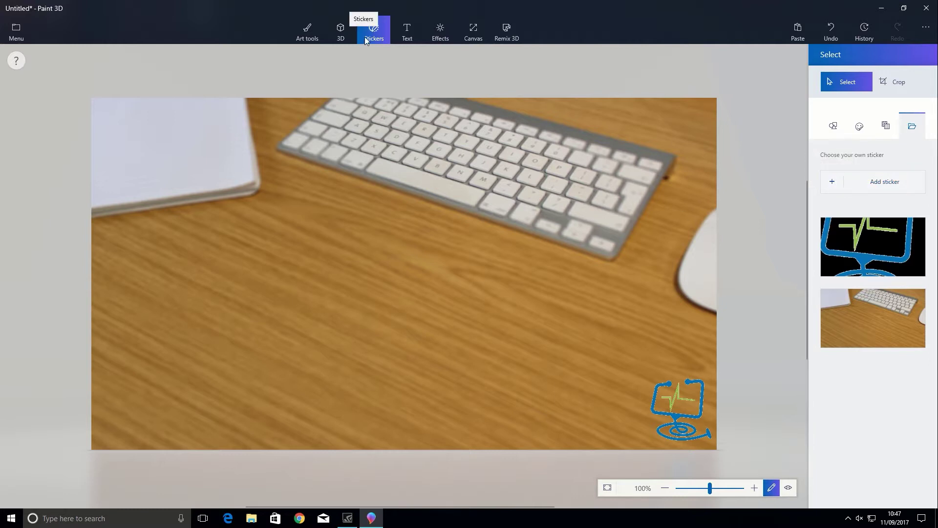
Step: Draw a wide rectangle with solid fill and no outline from the photo's left edge, below the notebook and keyboard
{"action": "left_click", "coordinate": [833, 127]}
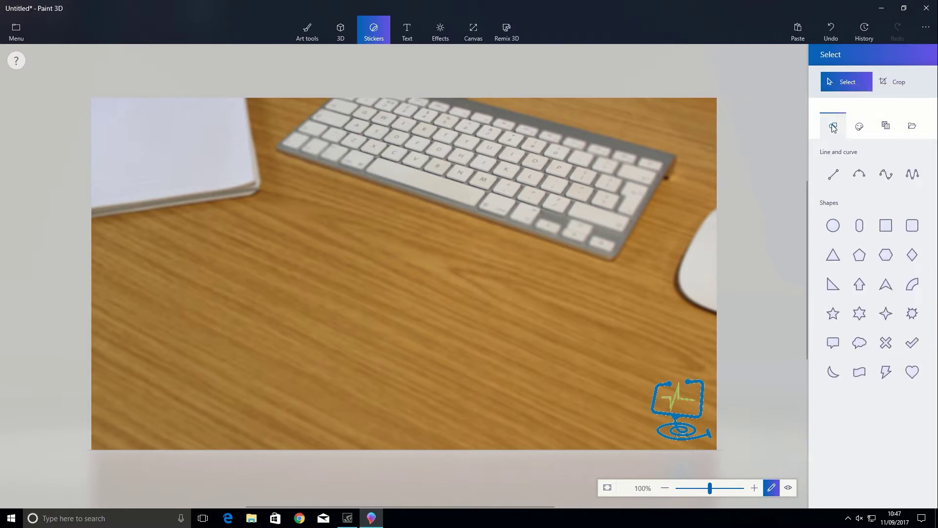
{"action": "left_click", "coordinate": [891, 233]}
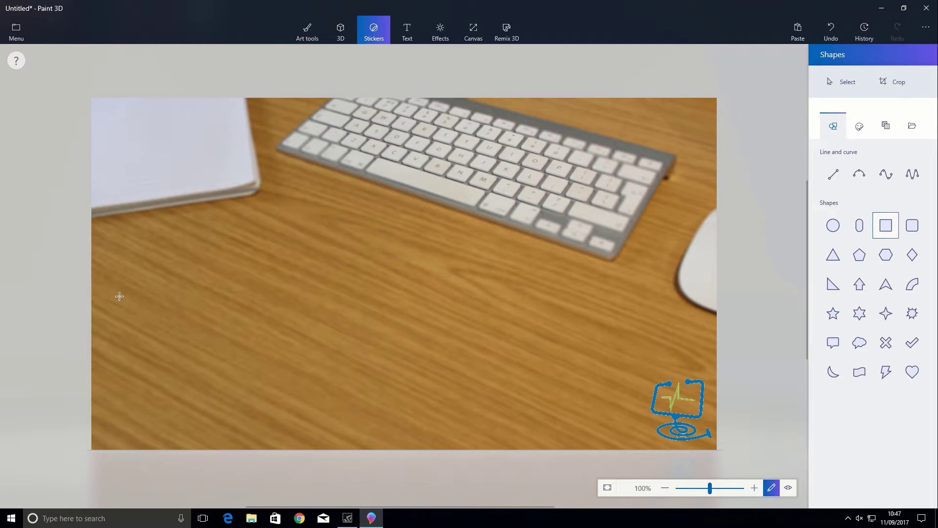
{"action": "mouse_move", "coordinate": [110, 339]}
{"action": "left_mouse_down"}
{"action": "mouse_move", "coordinate": [350, 415]}
{"action": "mouse_move", "coordinate": [451, 385]}
{"action": "mouse_move", "coordinate": [461, 340]}
{"action": "mouse_move", "coordinate": [462, 353]}
{"action": "left_mouse_up"}
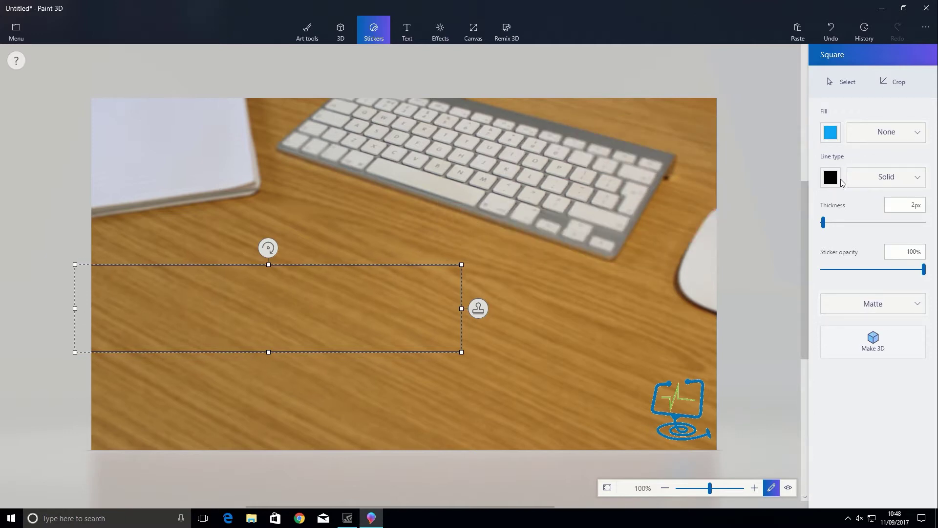
{"action": "left_click", "coordinate": [870, 187]}
{"action": "left_click", "coordinate": [885, 201]}
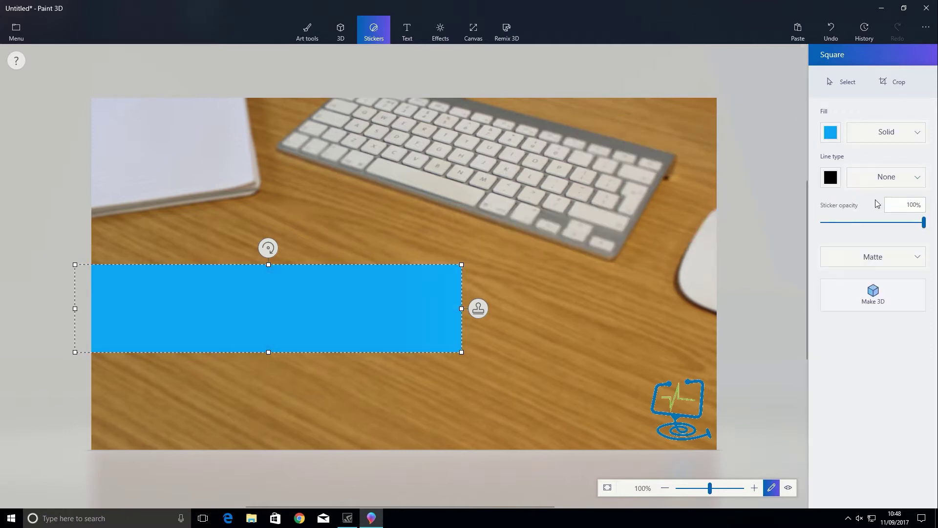
Step: Fill the rectangle with yellow, stamp it onto the canvas, and remove the leftover floating copy
{"action": "left_click", "coordinate": [832, 133]}
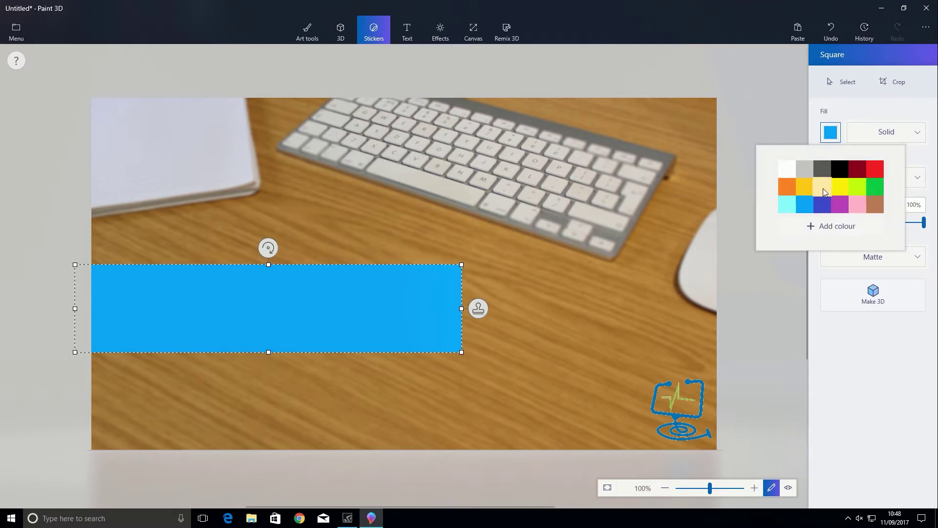
{"action": "left_click", "coordinate": [839, 186]}
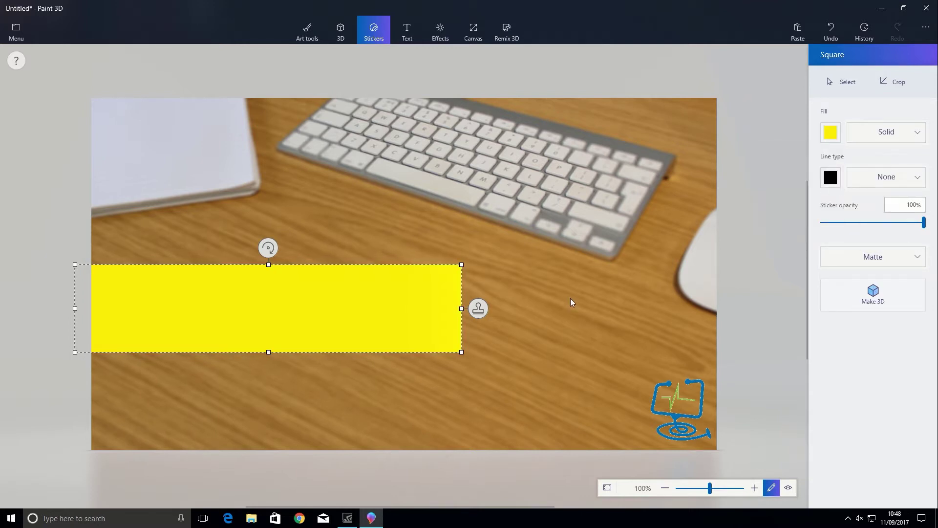
{"action": "left_click", "coordinate": [478, 309]}
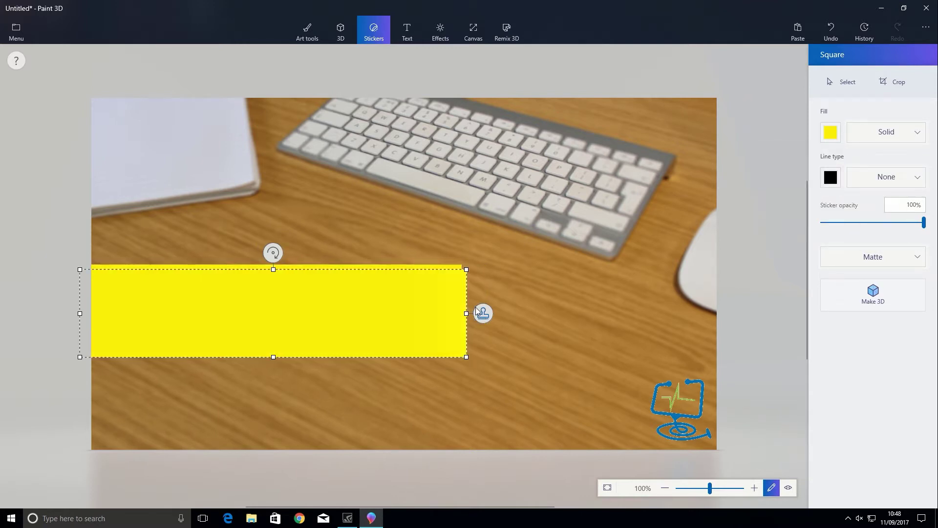
{"action": "key", "text": "Escape"}
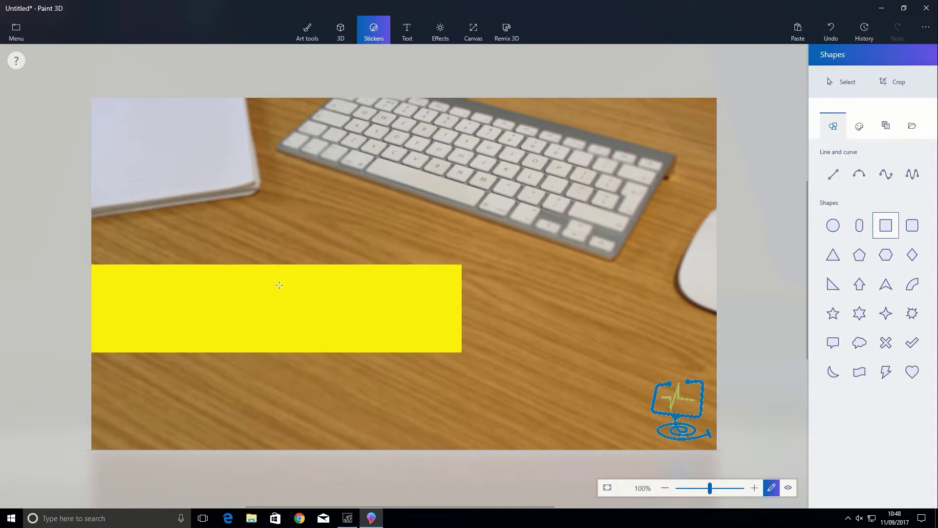
{"action": "left_click", "coordinate": [912, 225]}
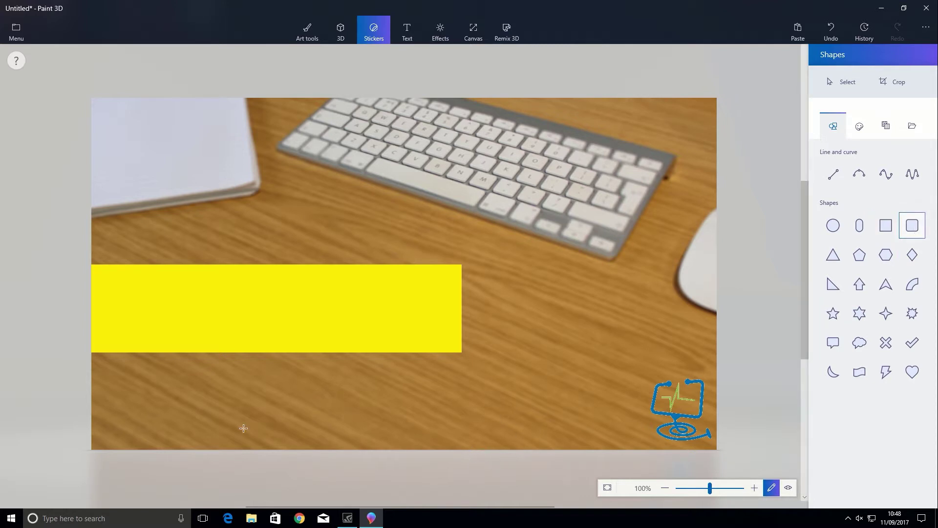
{"action": "left_click_drag", "start_coordinate": [76, 342], "coordinate": [524, 474]}
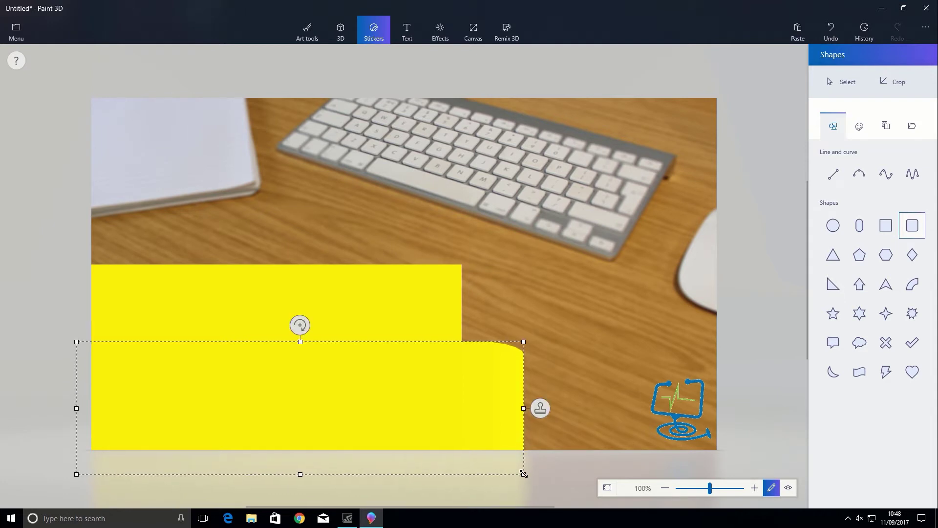
{"action": "key", "text": "Delete"}
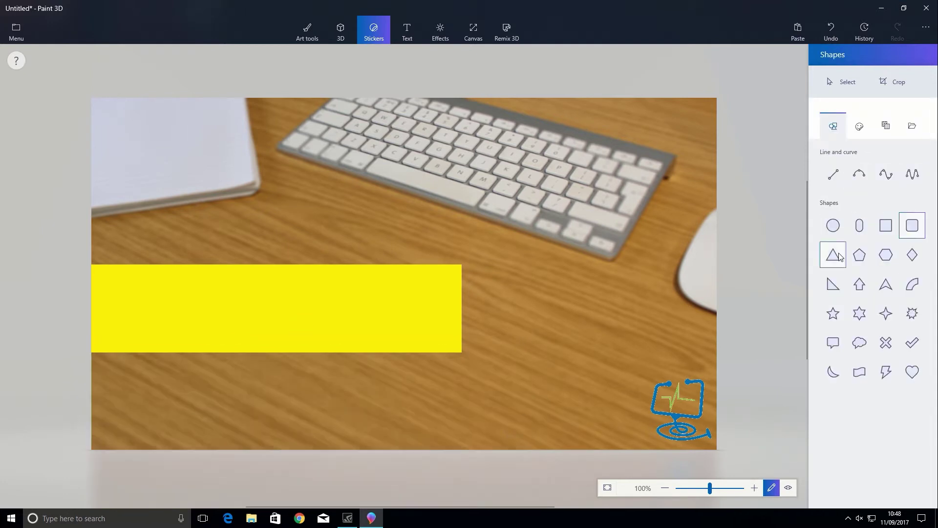
Step: Try stamping a second yellow rectangle along the canvas's lower edge, and undo it
{"action": "left_click", "coordinate": [885, 225]}
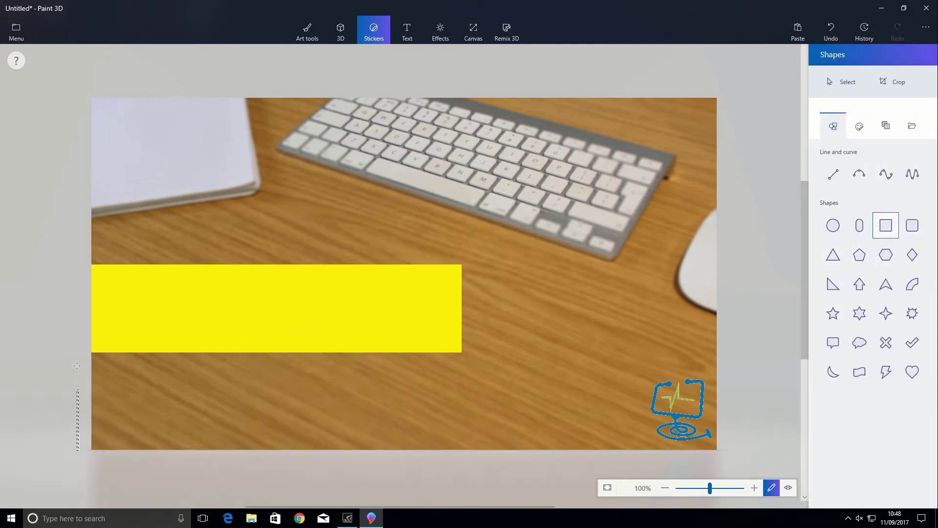
{"action": "left_click_drag", "start_coordinate": [76, 366], "coordinate": [560, 344]}
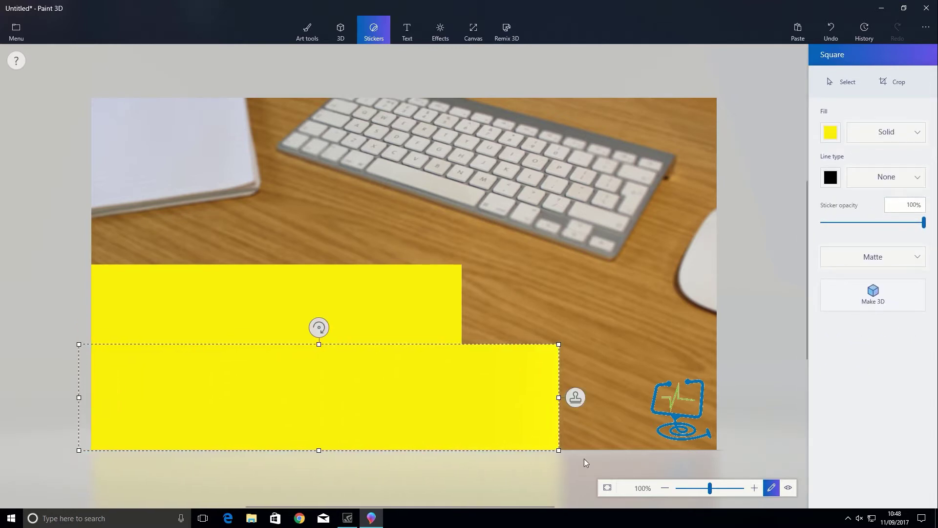
{"action": "left_click", "coordinate": [577, 402]}
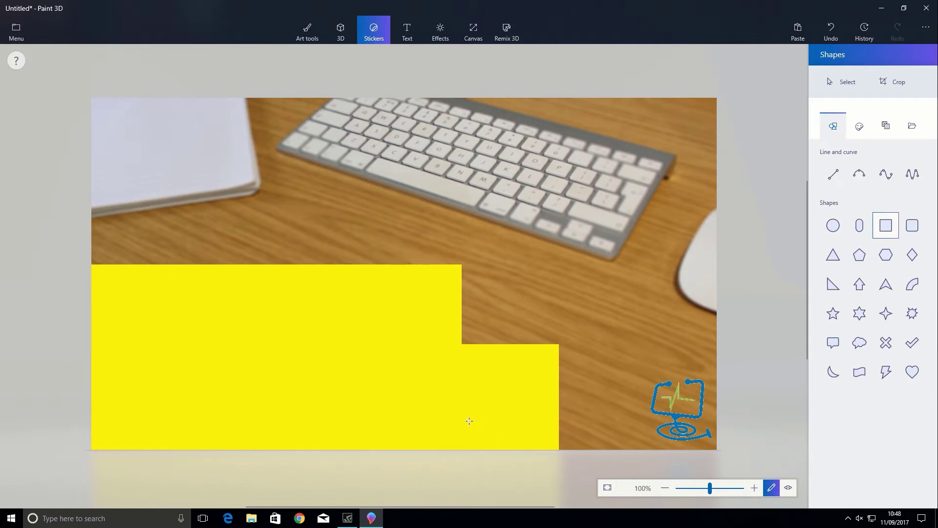
{"action": "key", "text": "ctrl+z"}
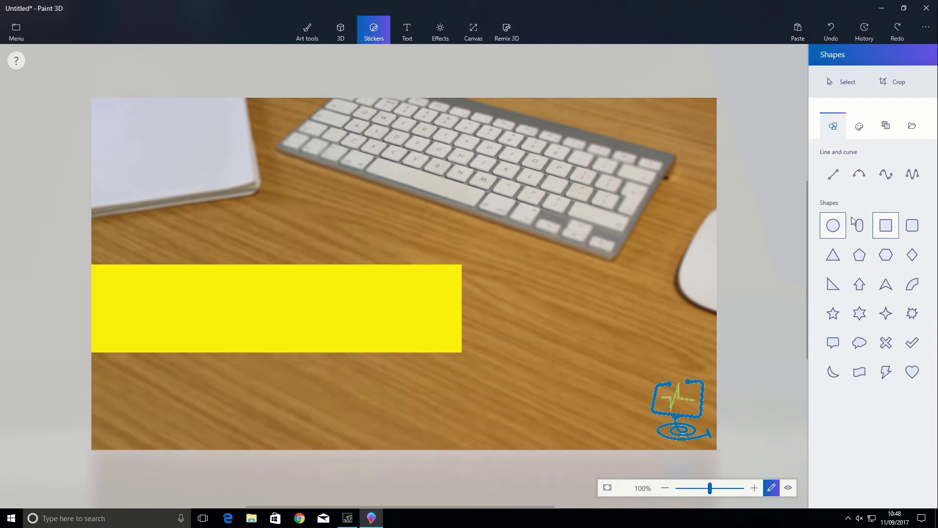
Step: Draw a wider rectangle directly beneath the yellow banner, reaching the canvas's lower edge, and fill it with red
{"action": "left_click", "coordinate": [874, 229]}
{"action": "left_click_drag", "start_coordinate": [76, 348], "coordinate": [590, 457]}
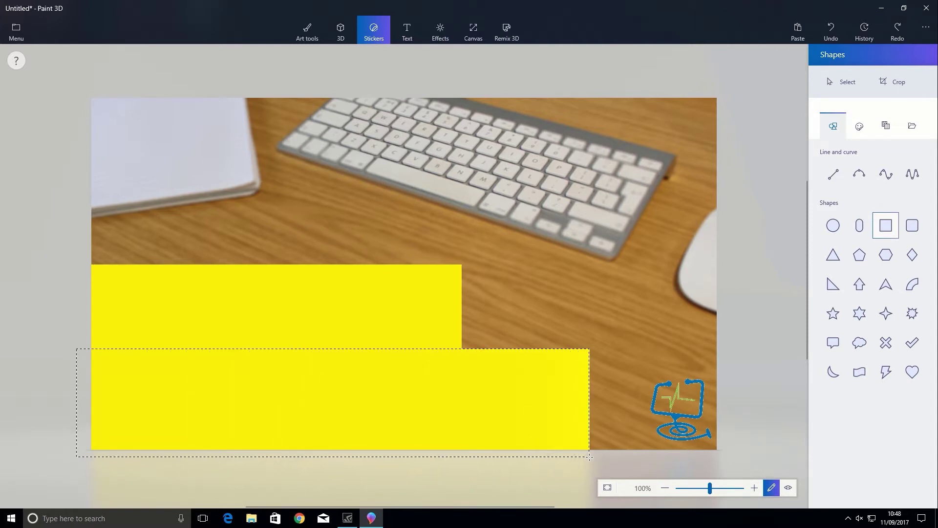
{"action": "left_click", "coordinate": [830, 132]}
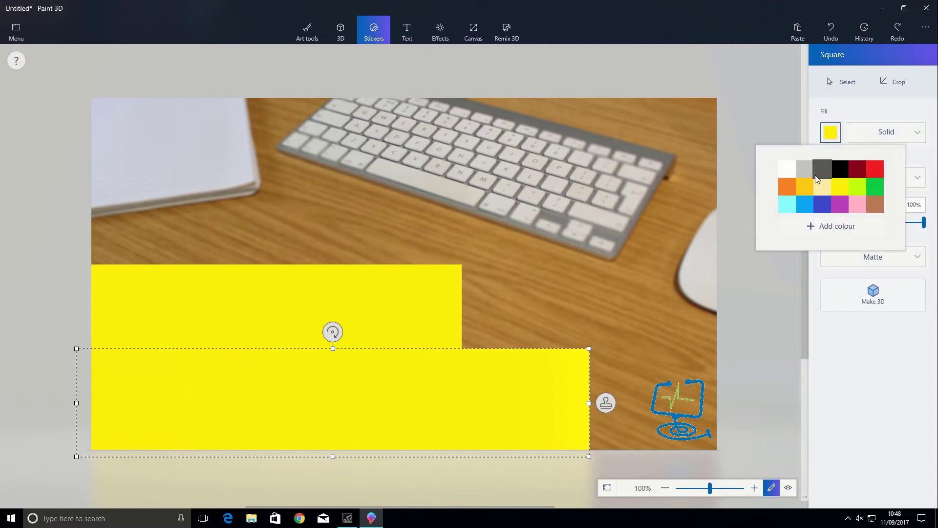
{"action": "left_click", "coordinate": [793, 174]}
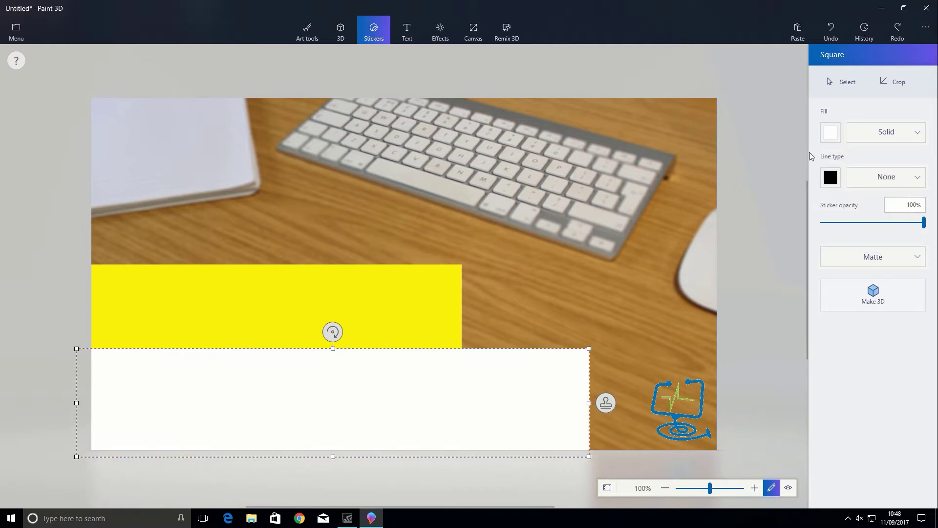
{"action": "left_click", "coordinate": [830, 132]}
{"action": "left_click", "coordinate": [873, 169]}
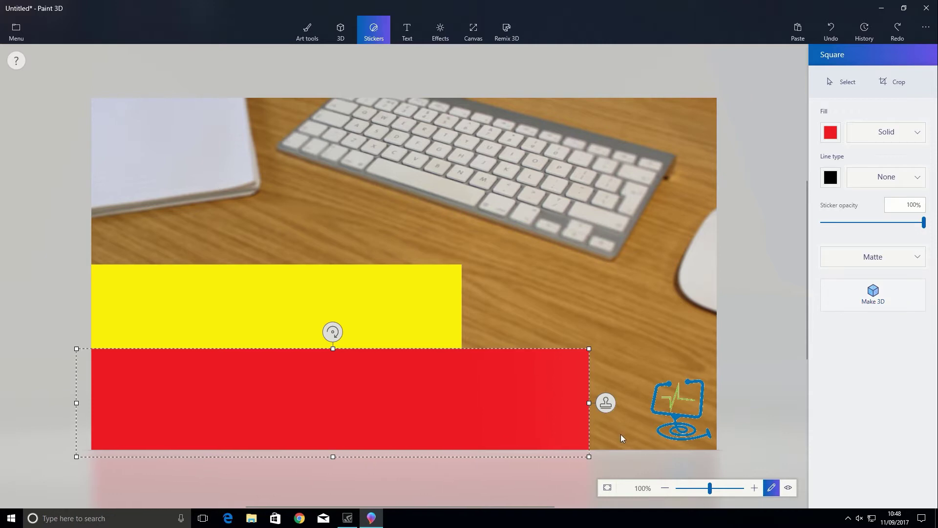
Step: Stamp the red rectangle onto the canvas and remove the leftover floating copy
{"action": "key", "text": "Right"}
{"action": "key", "text": "Down"}
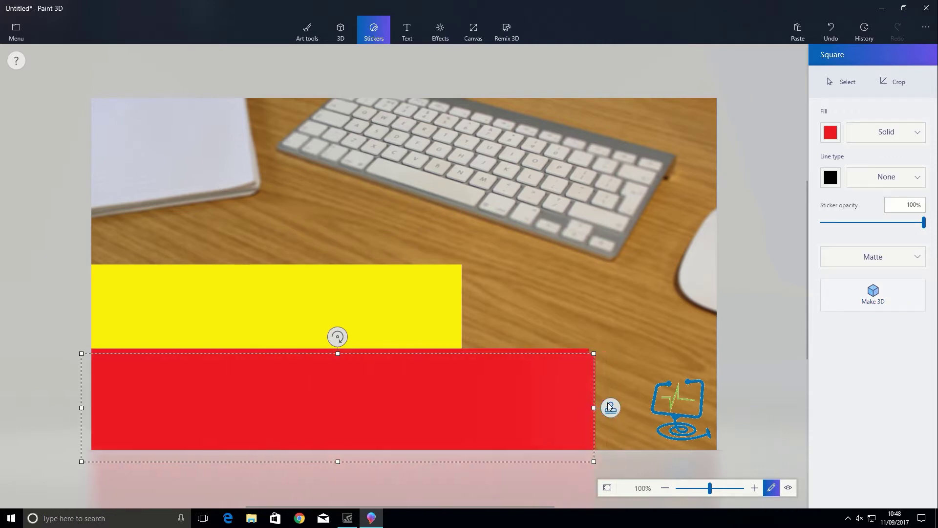
{"action": "left_click", "coordinate": [629, 427]}
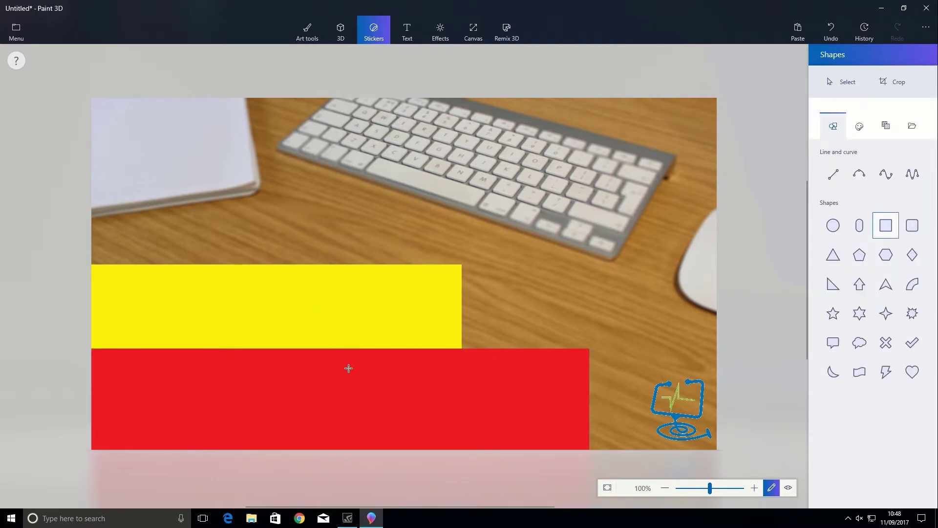
Step: Activate the 2D text tool and set its font to Forte
{"action": "left_click", "coordinate": [407, 33]}
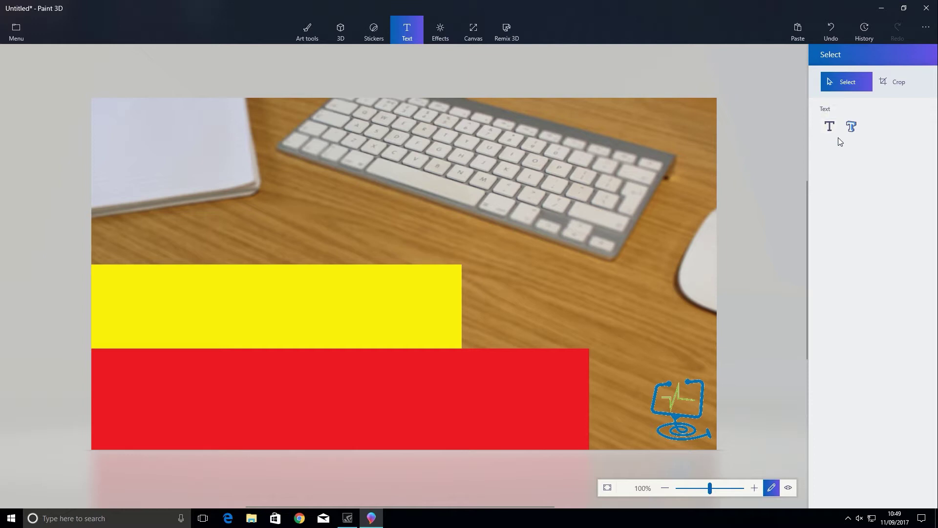
{"action": "left_click", "coordinate": [835, 130]}
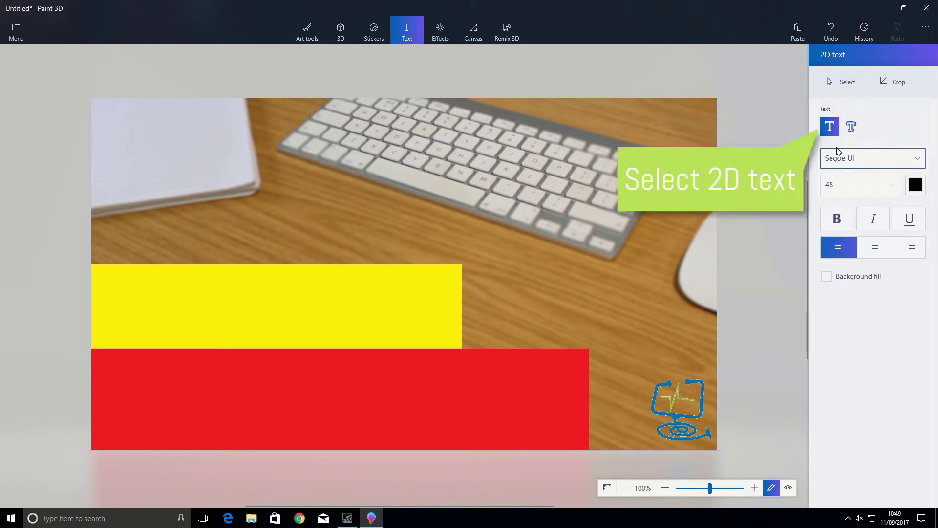
{"action": "left_click", "coordinate": [850, 165]}
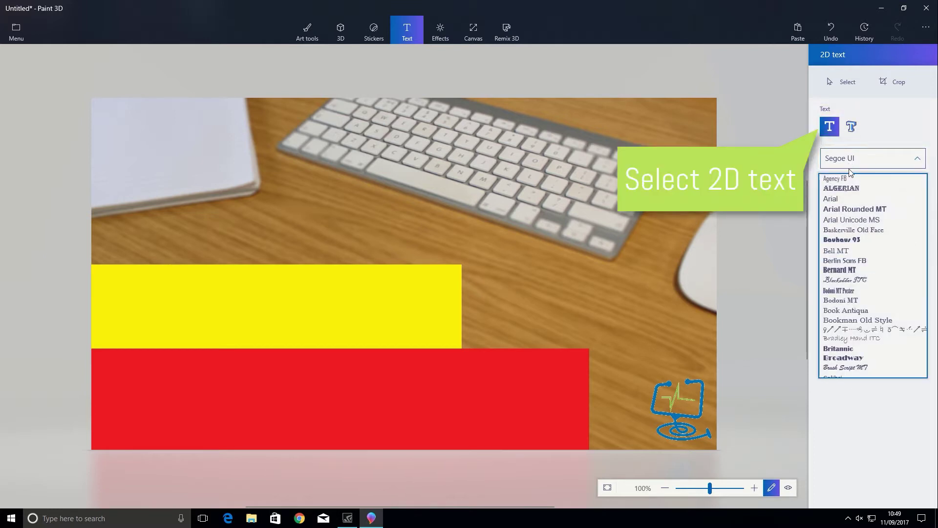
{"action": "scroll", "coordinate": [853, 299], "scroll_direction": "down", "scroll_amount": 10}
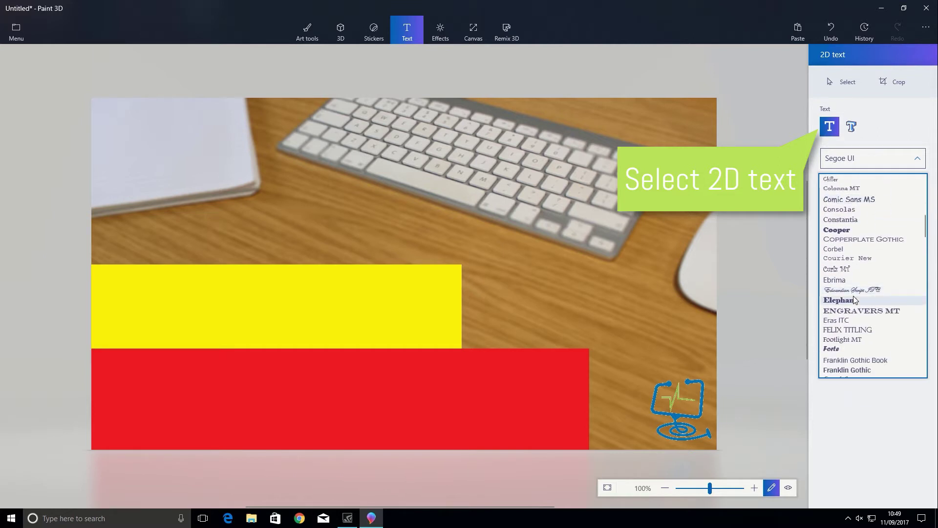
{"action": "left_click", "coordinate": [826, 125]}
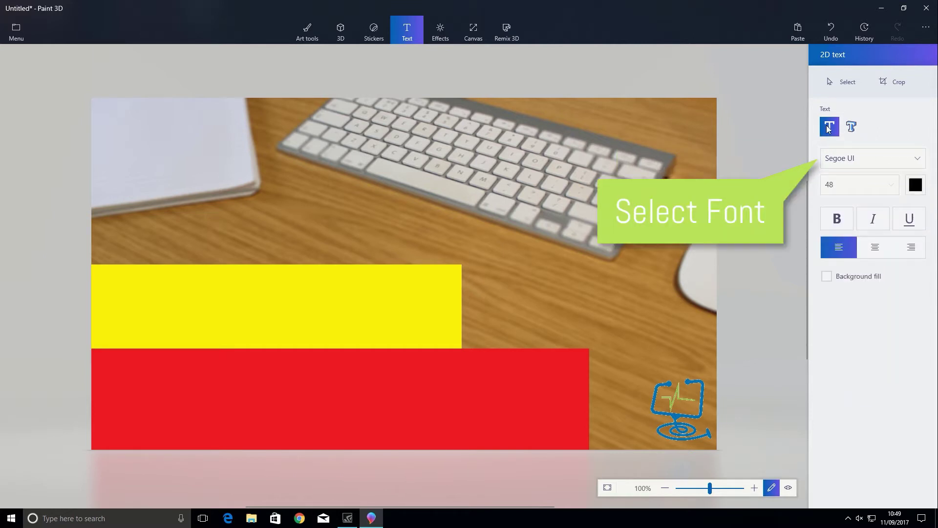
{"action": "left_click", "coordinate": [841, 160]}
{"action": "scroll", "coordinate": [860, 225], "scroll_direction": "down", "scroll_amount": 6}
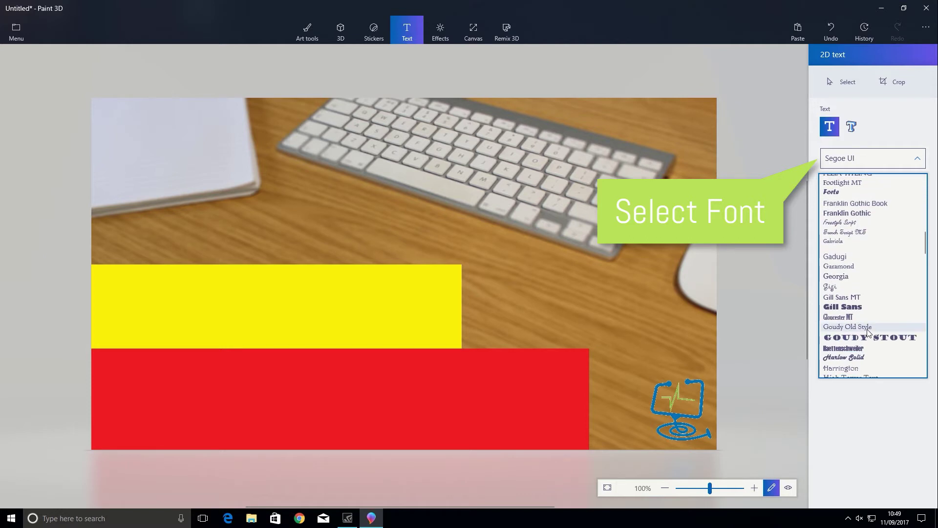
{"action": "scroll", "coordinate": [853, 244], "scroll_direction": "up", "scroll_amount": 4}
{"action": "left_click", "coordinate": [853, 246]}
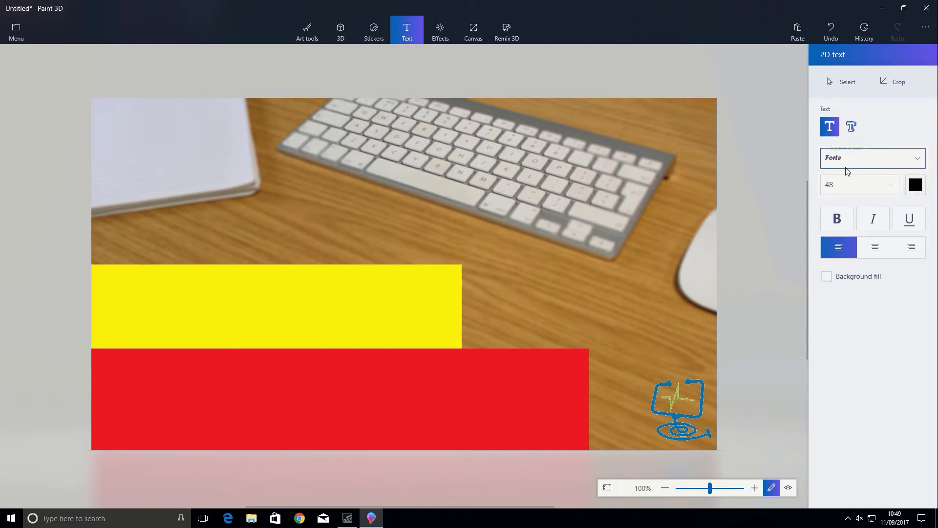
Step: Set the text size to 72 and add a text box on the yellow banner reading "Free Thumbnail"
{"action": "left_click", "coordinate": [891, 185]}
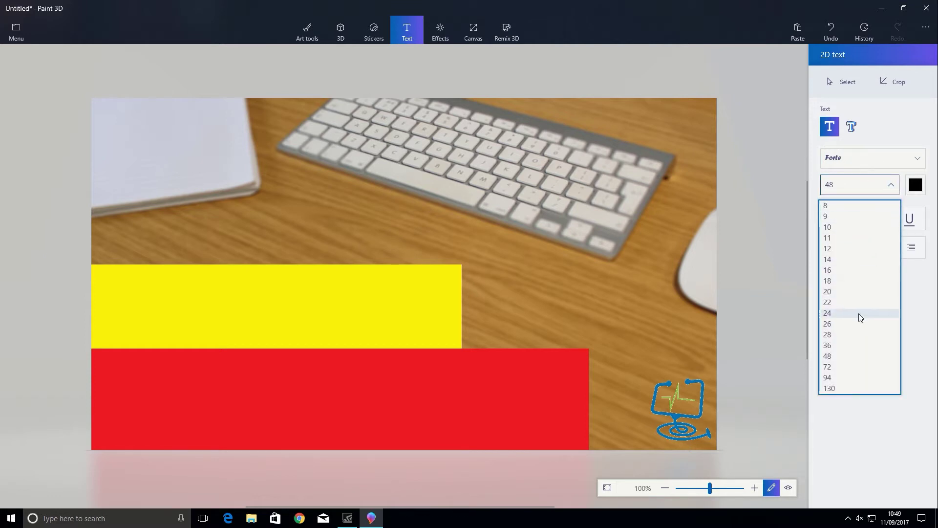
{"action": "left_click", "coordinate": [854, 366]}
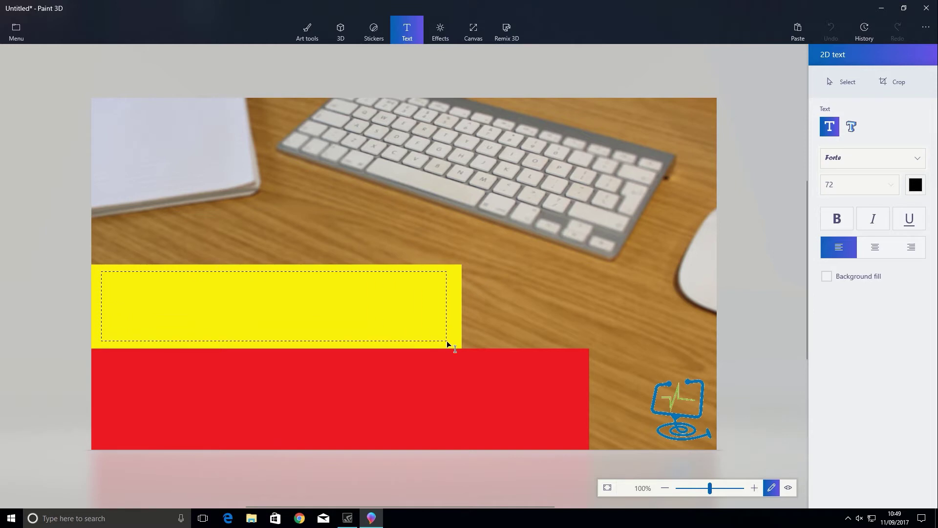
{"action": "left_click_drag", "start_coordinate": [446, 341], "coordinate": [447, 341]}
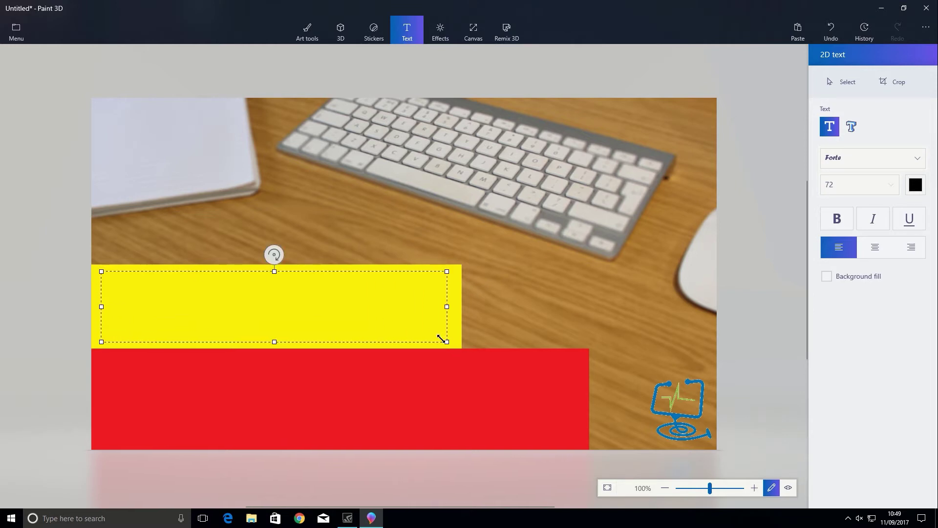
{"action": "type", "text": "Free Thu"}
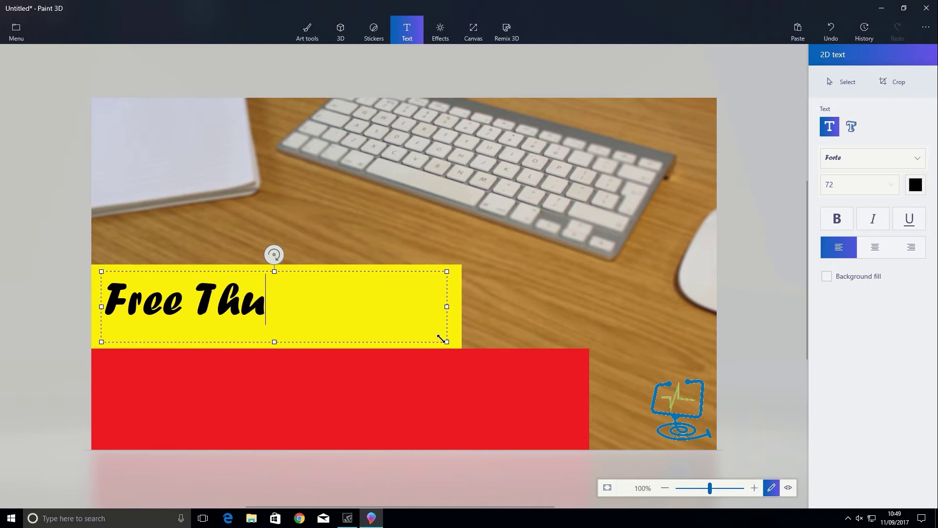
{"action": "type", "text": "mbnail"}
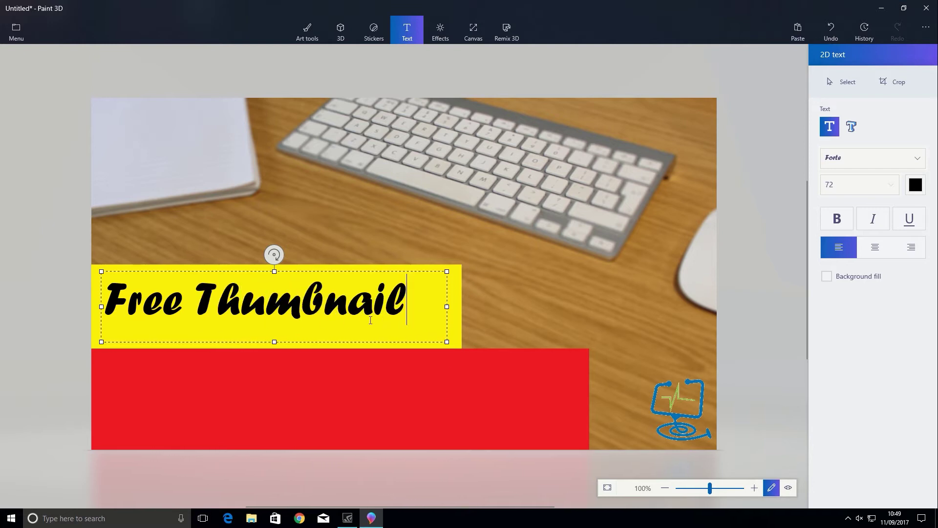
Step: Shrink the "Free Thumbnail" text box to fit its text, centre it on the yellow banner and commit it
{"action": "left_click_drag", "start_coordinate": [447, 342], "coordinate": [416, 329]}
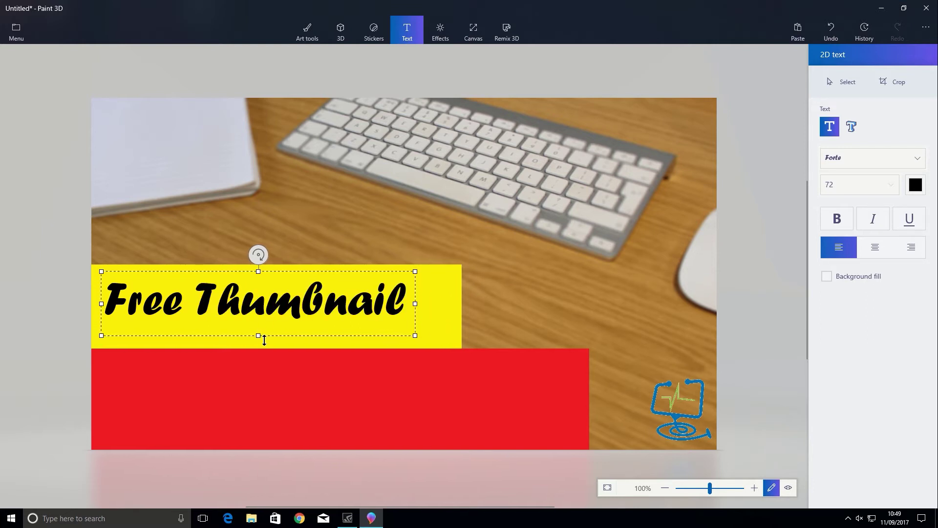
{"action": "left_click_drag", "start_coordinate": [264, 341], "coordinate": [267, 325]}
{"action": "left_click_drag", "start_coordinate": [275, 324], "coordinate": [292, 336]}
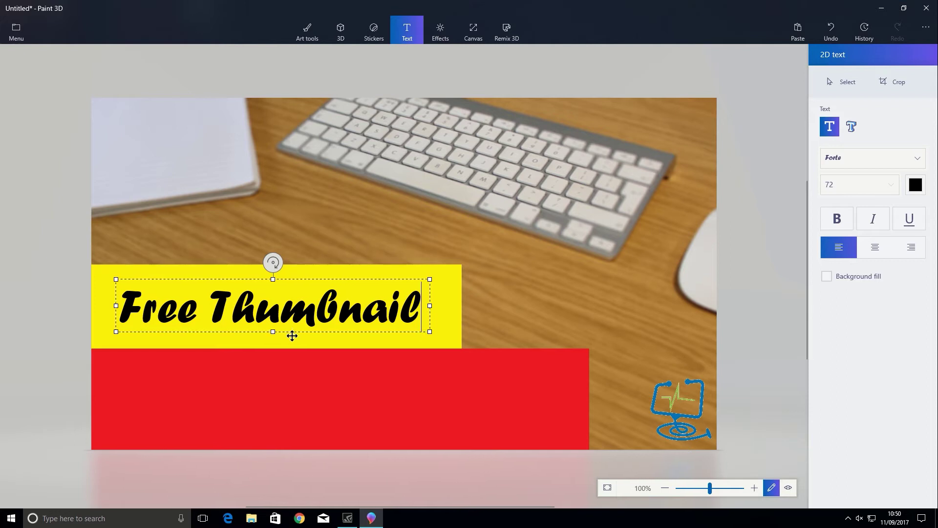
{"action": "left_click", "coordinate": [321, 378]}
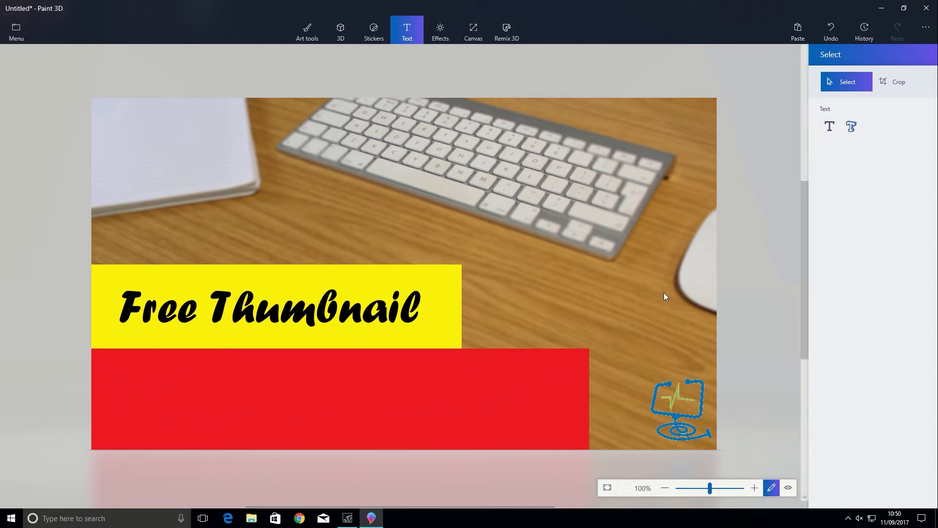
Step: Reactivate the 2D text tool and set its font to Niagara Solid after trying Magneto
{"action": "left_click", "coordinate": [831, 128]}
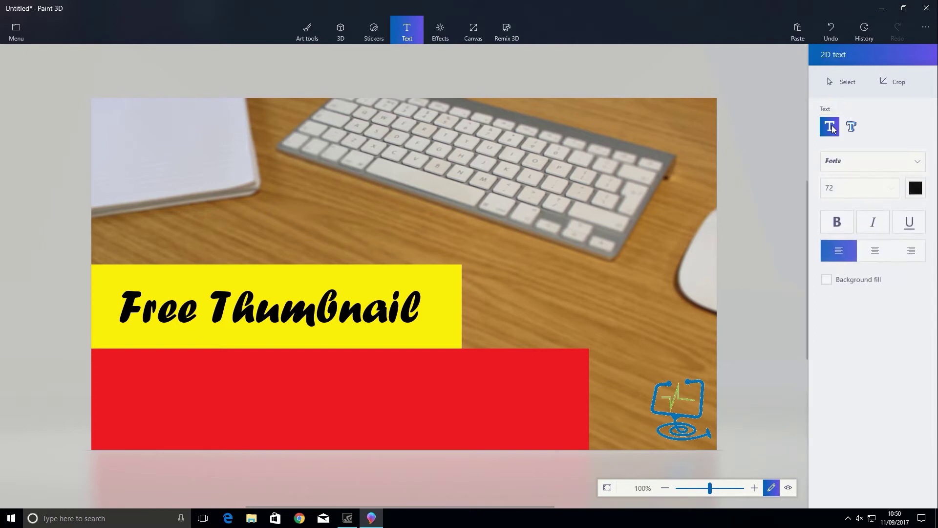
{"action": "left_click", "coordinate": [873, 165]}
{"action": "scroll", "coordinate": [885, 360], "scroll_direction": "down", "scroll_amount": 3}
{"action": "scroll", "coordinate": [885, 360], "scroll_direction": "down", "scroll_amount": 12}
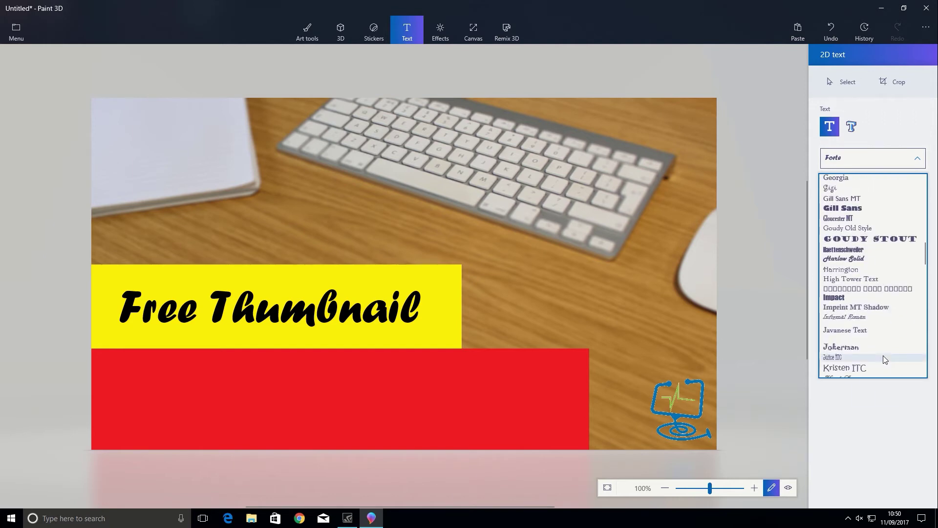
{"action": "scroll", "coordinate": [884, 356], "scroll_direction": "down", "scroll_amount": 10}
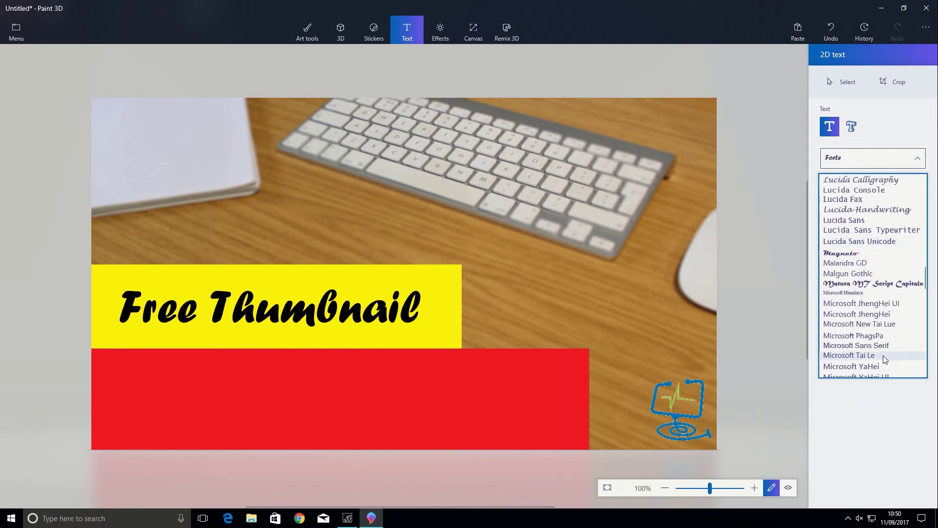
{"action": "scroll", "coordinate": [883, 355], "scroll_direction": "down", "scroll_amount": 5}
{"action": "scroll", "coordinate": [875, 332], "scroll_direction": "up", "scroll_amount": 3}
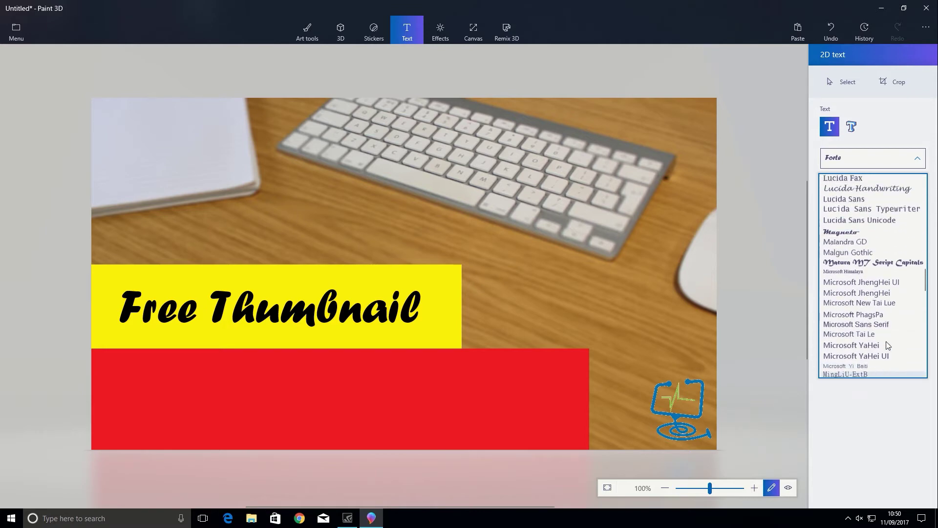
{"action": "left_click", "coordinate": [841, 249]}
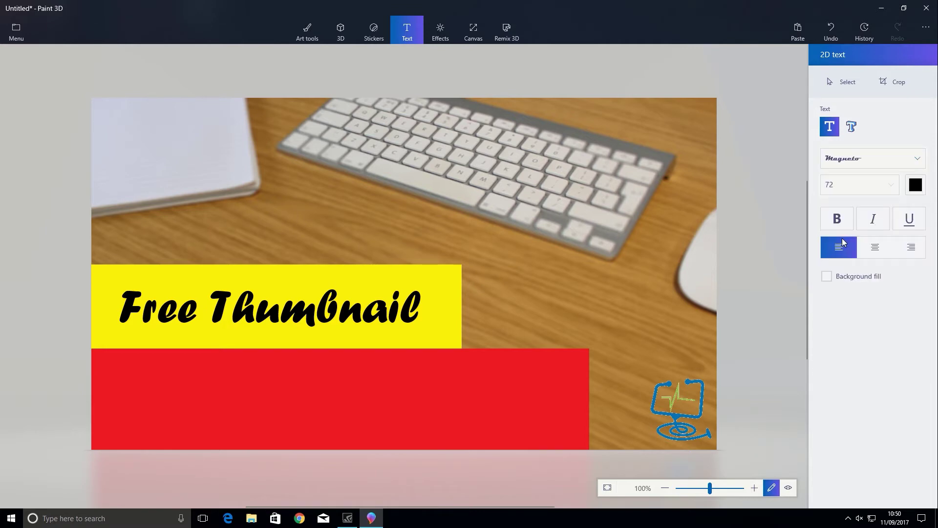
{"action": "left_click", "coordinate": [860, 158]}
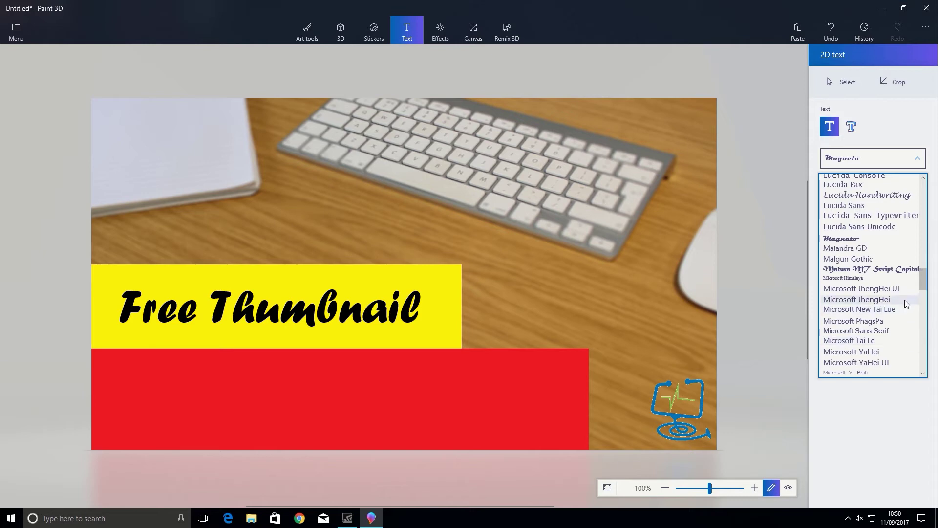
{"action": "left_click_drag", "start_coordinate": [923, 280], "coordinate": [927, 309]}
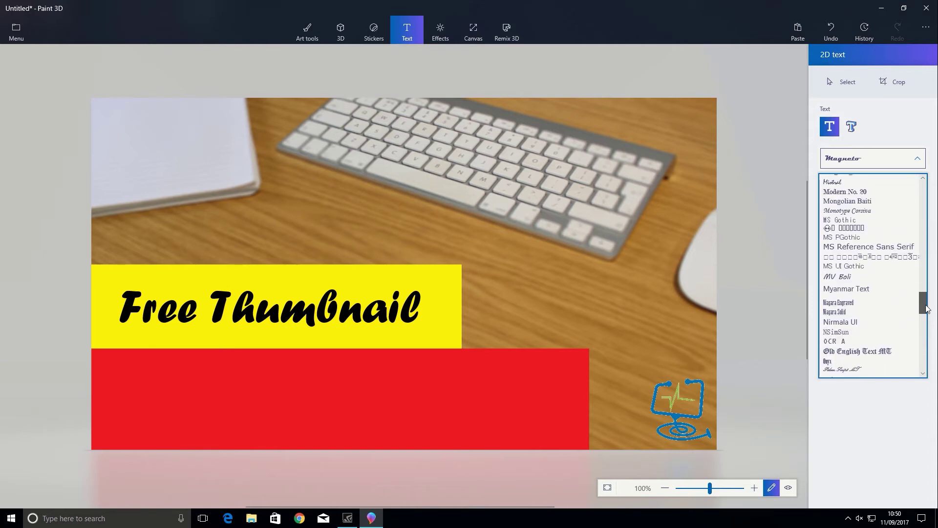
{"action": "left_click", "coordinate": [877, 313]}
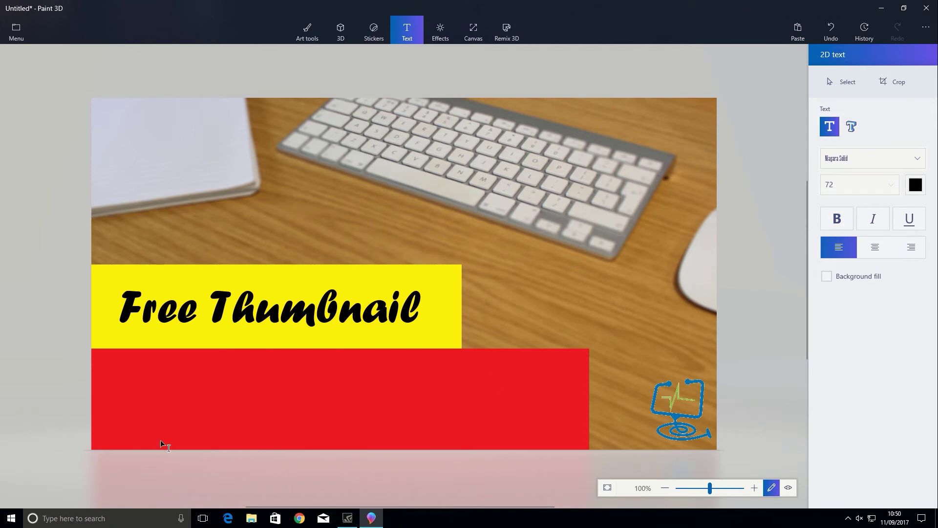
Step: Add a text box across the red banner reading "How to create a free thumbnail - Windows" and shorten it to fit the line
{"action": "left_click_drag", "start_coordinate": [442, 420], "coordinate": [577, 438]}
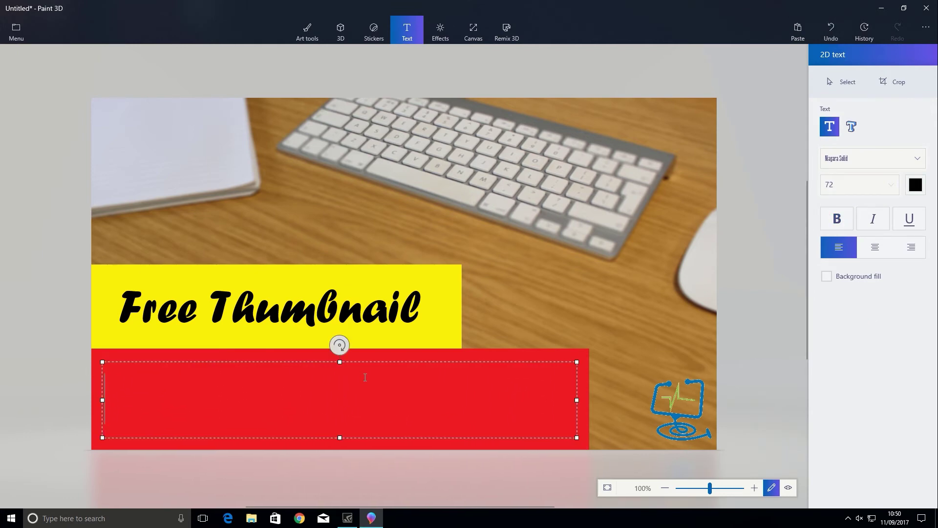
{"action": "type", "text": "How to cre"}
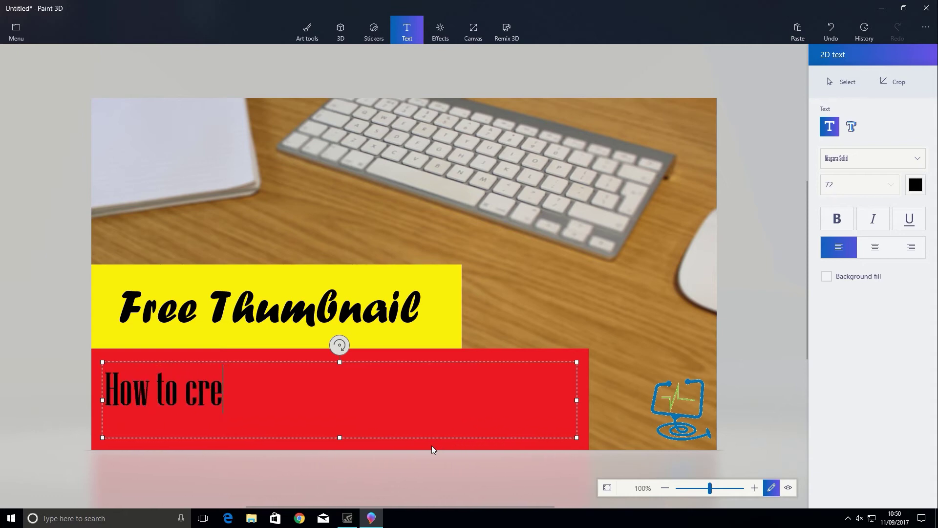
{"action": "type", "text": "ate a free "}
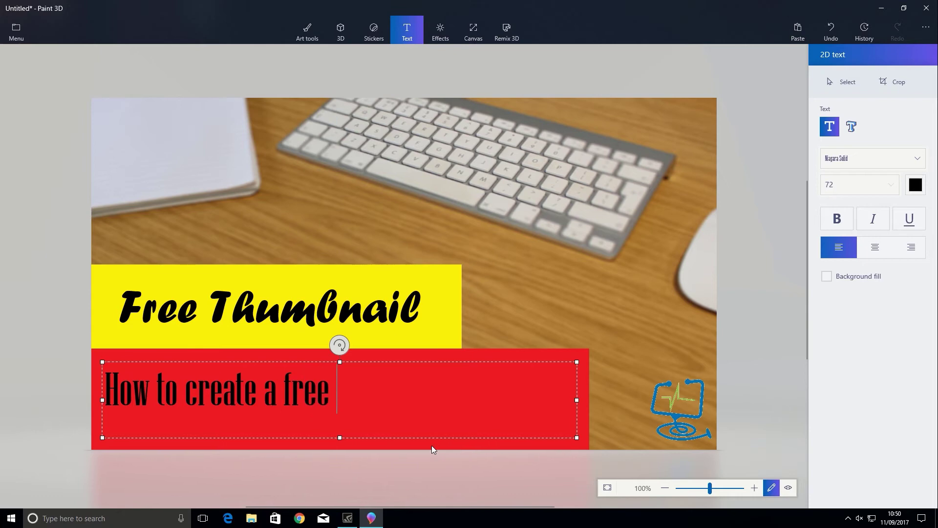
{"action": "type", "text": "thui"}
{"action": "key", "text": "BackSpace"}
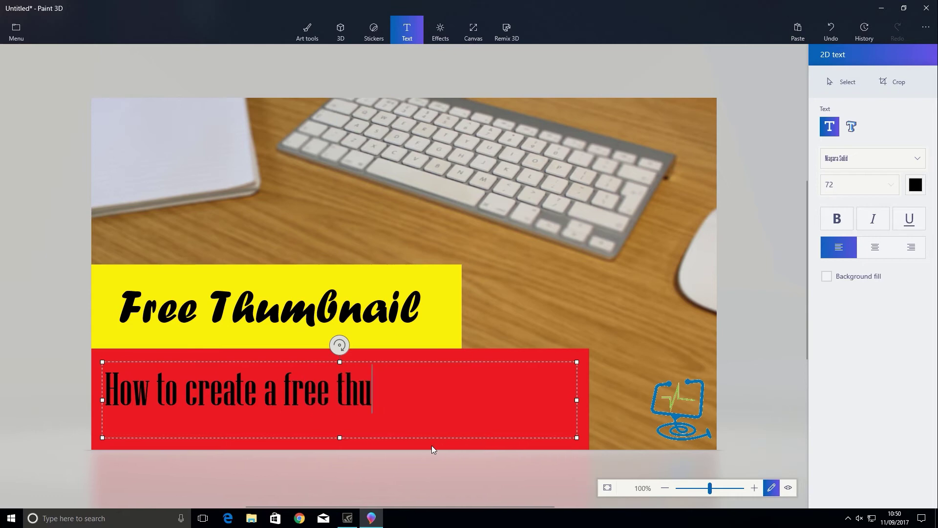
{"action": "type", "text": "mbnai"}
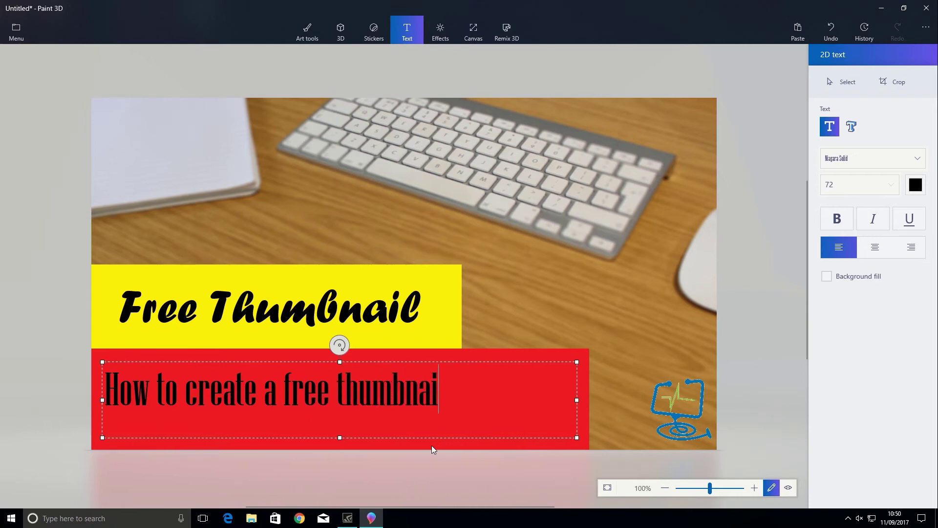
{"action": "type", "text": "l - Windows"}
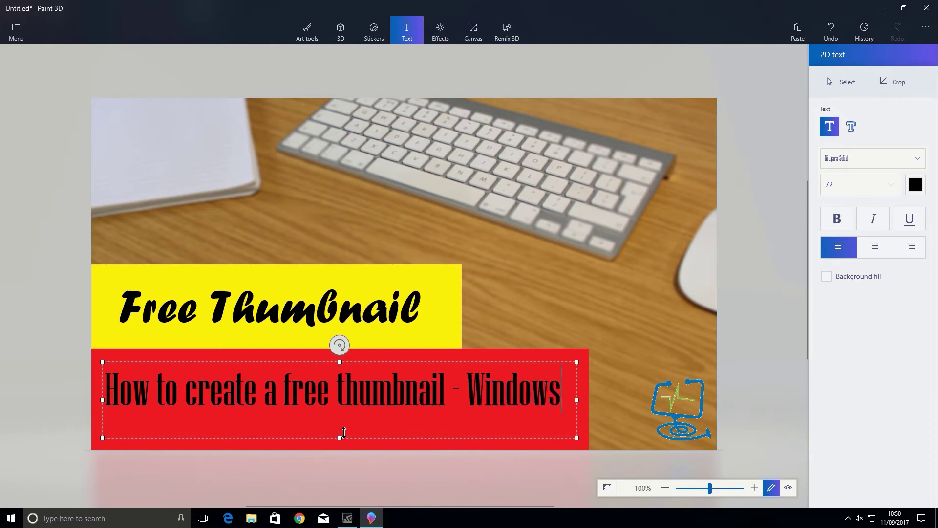
{"action": "left_click_drag", "start_coordinate": [340, 438], "coordinate": [339, 416]}
Step: Colour all of the red banner's text white and move it slightly down to centre it on the banner
{"action": "double_click", "coordinate": [391, 389]}
{"action": "key", "text": "ctrl+a"}
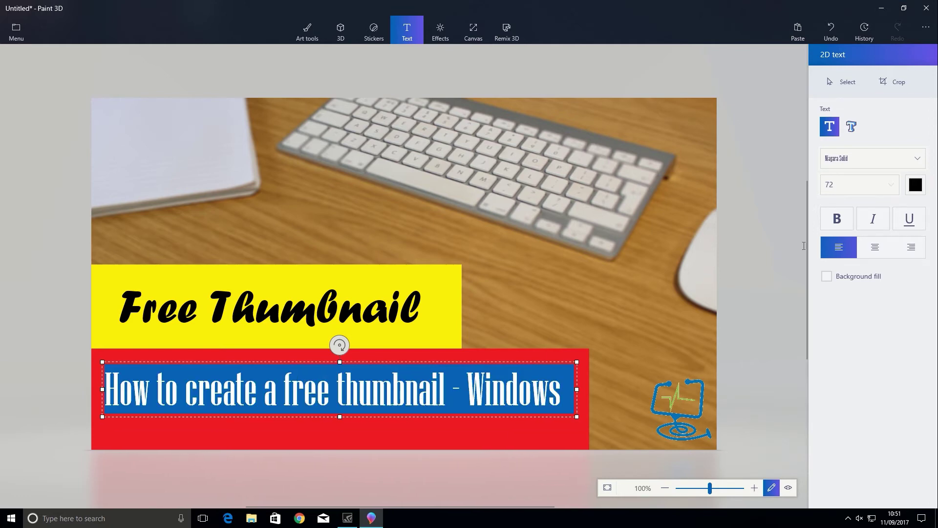
{"action": "left_click", "coordinate": [915, 190]}
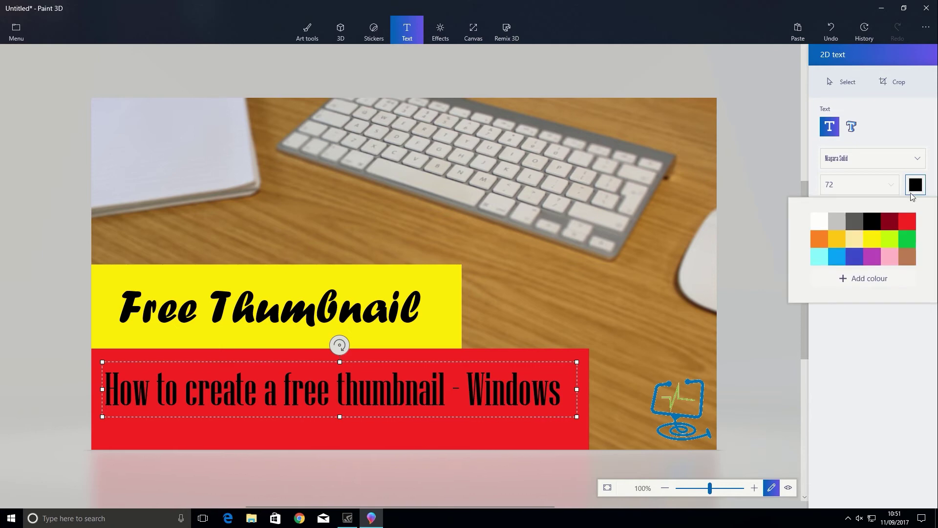
{"action": "left_click", "coordinate": [819, 220]}
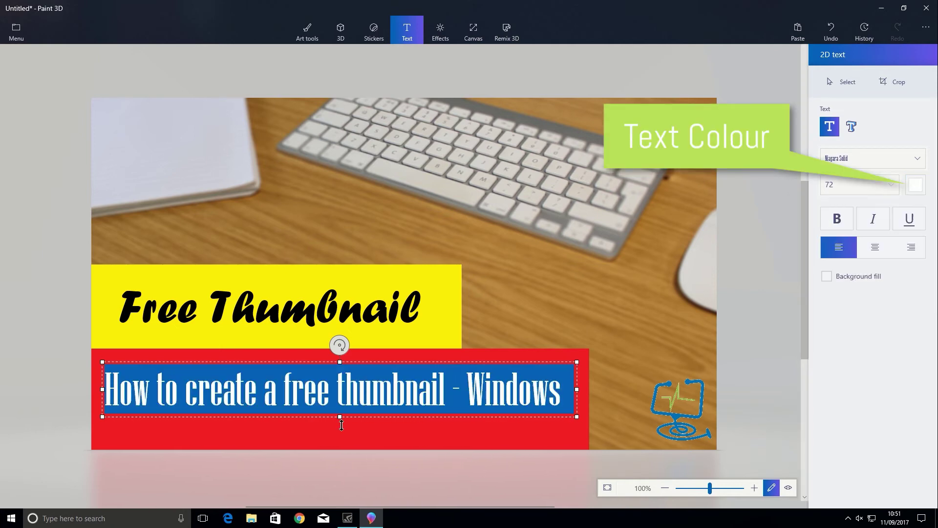
{"action": "left_click", "coordinate": [367, 411]}
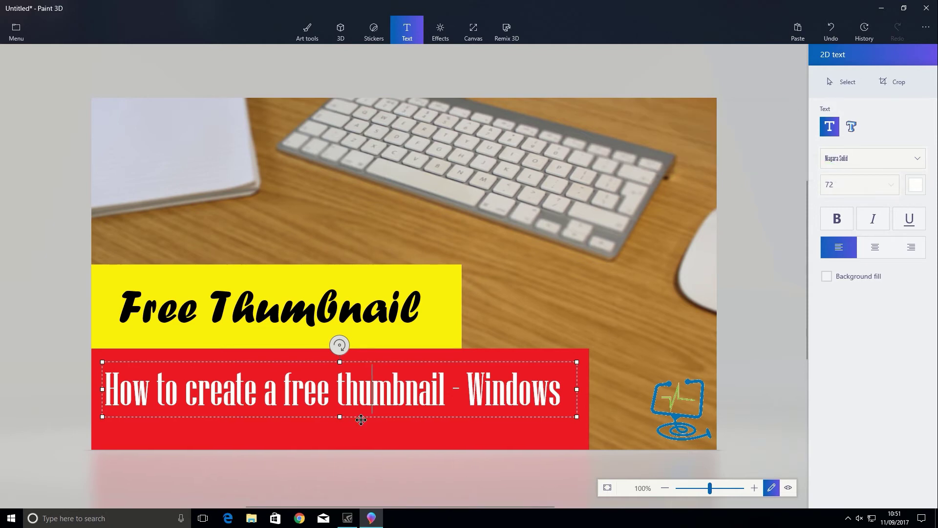
{"action": "left_click_drag", "start_coordinate": [361, 420], "coordinate": [363, 429]}
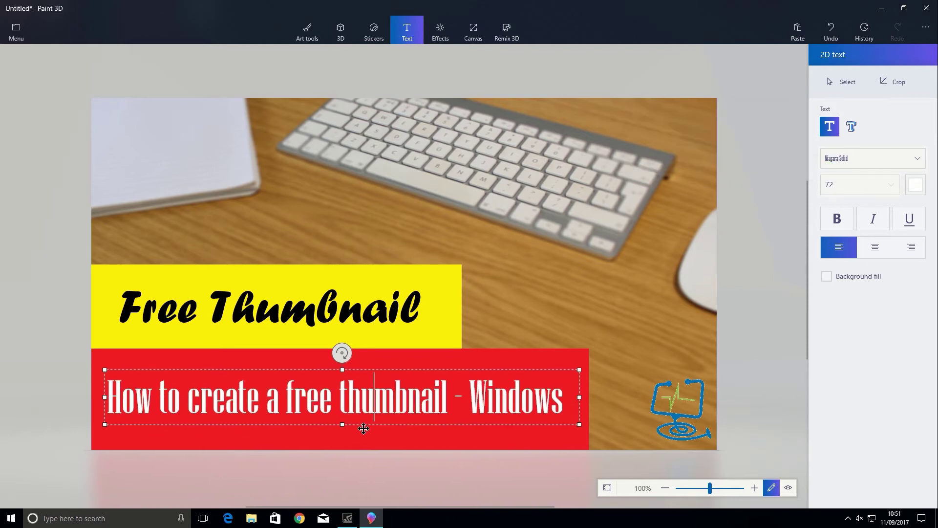
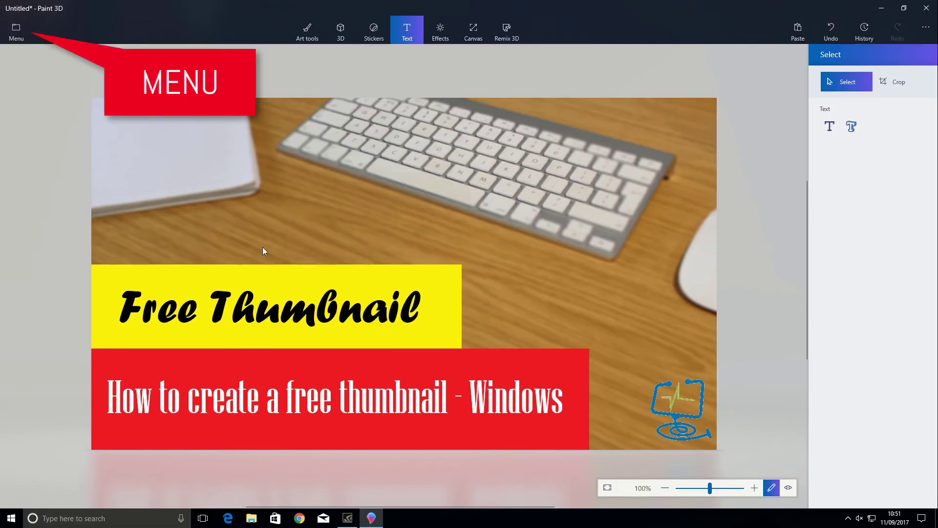
Step: Save the image as a 2D JPEG named "Test 2" in the Pictures folder and decline to rate the app
{"action": "left_click", "coordinate": [16, 29]}
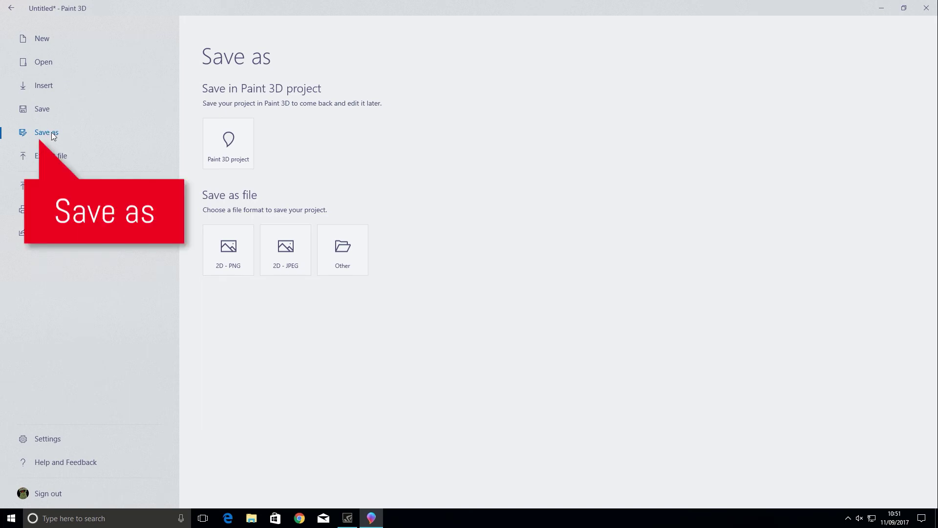
{"action": "left_click", "coordinate": [296, 259]}
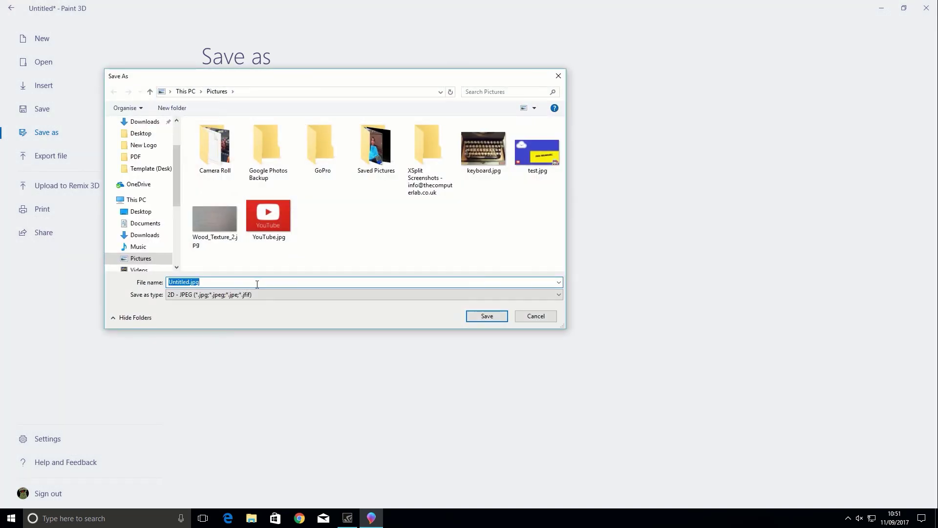
{"action": "type", "text": "Test 2"}
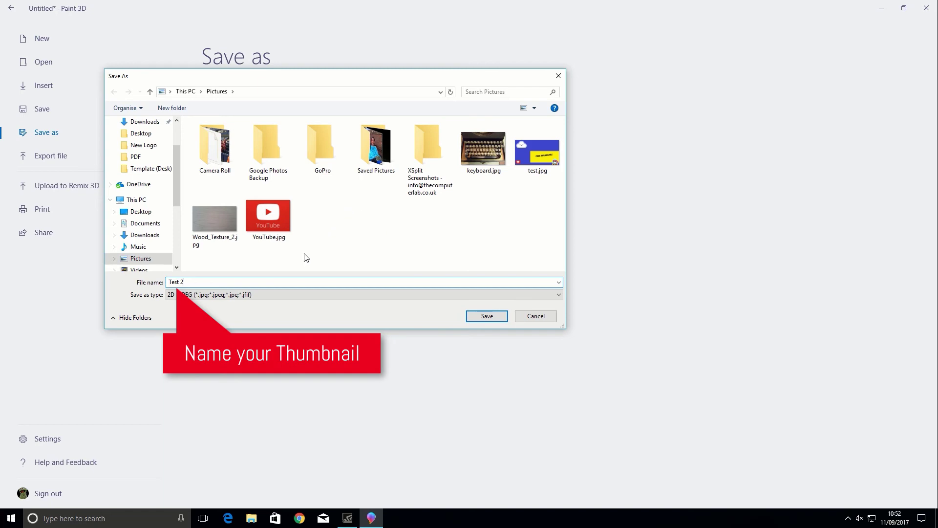
{"action": "left_click", "coordinate": [489, 318]}
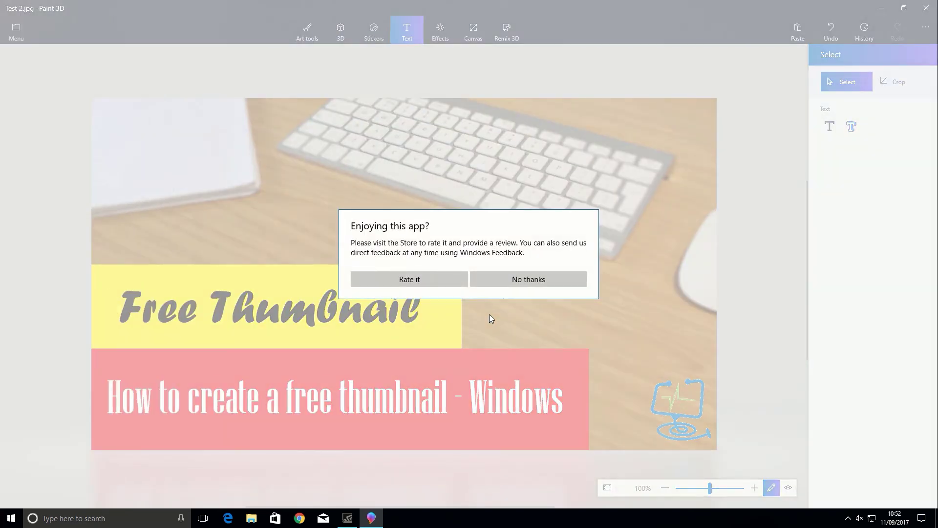
{"action": "left_click", "coordinate": [508, 282]}
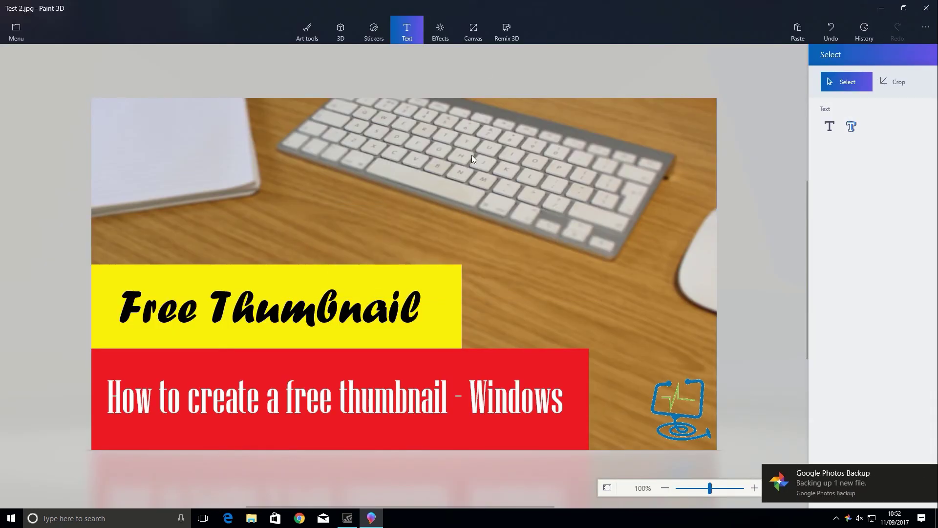
Step: Minimise Paint 3D and open Test 2.jpg from the Pictures folder in File Explorer
{"action": "left_click", "coordinate": [879, 9]}
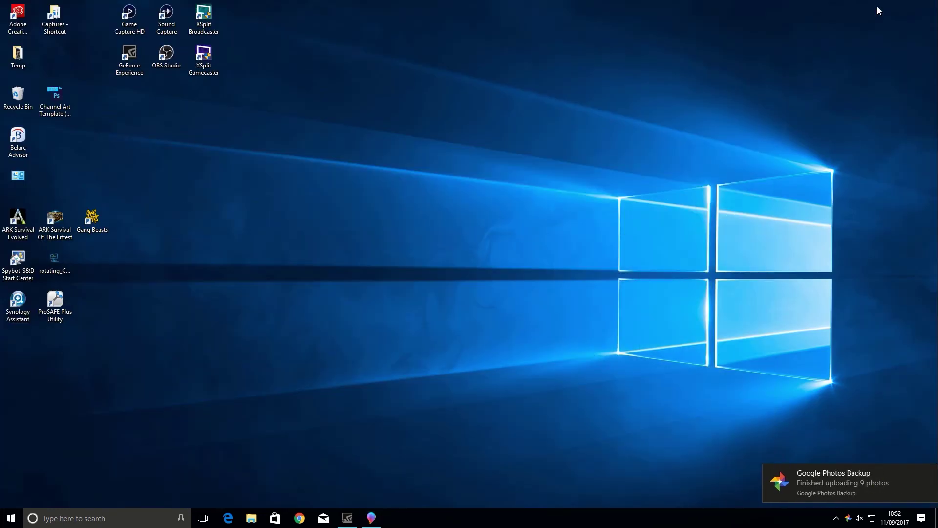
{"action": "left_click", "coordinate": [252, 519]}
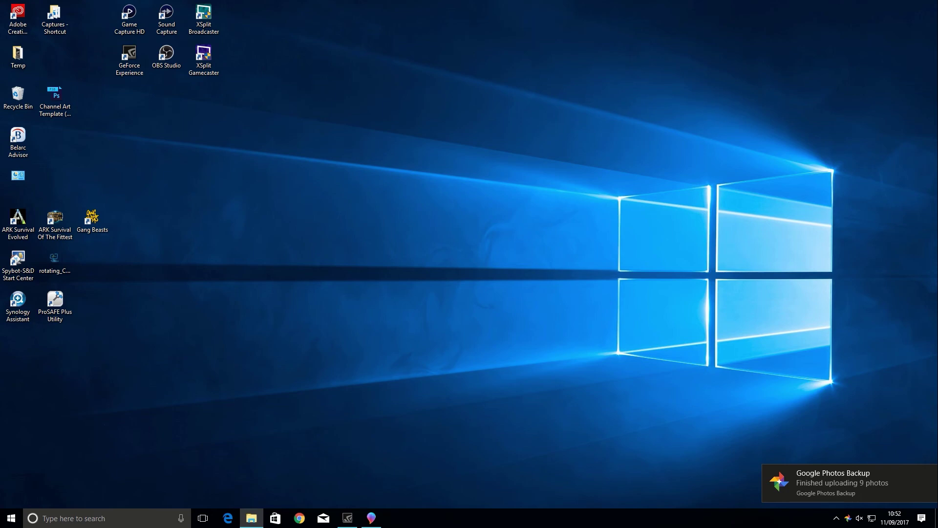
{"action": "left_click_drag", "start_coordinate": [792, 157], "coordinate": [350, 41]}
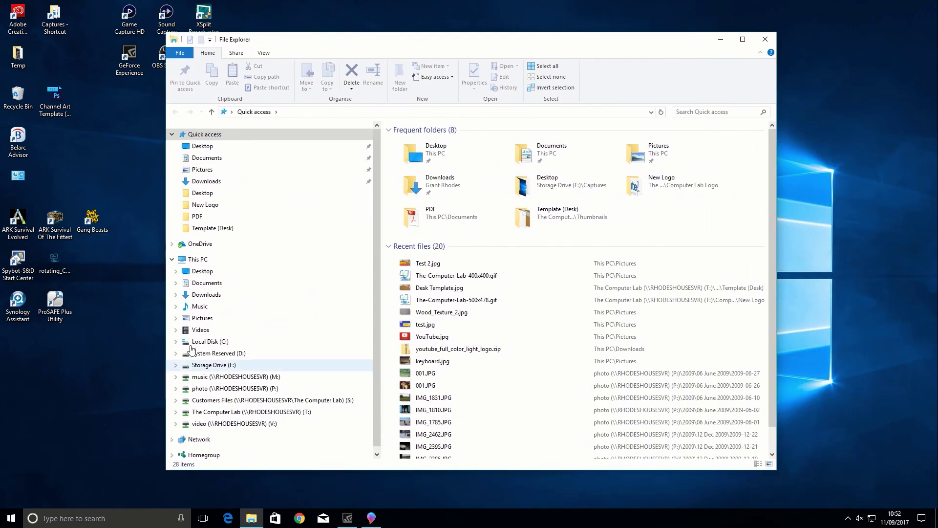
{"action": "left_click", "coordinate": [202, 318]}
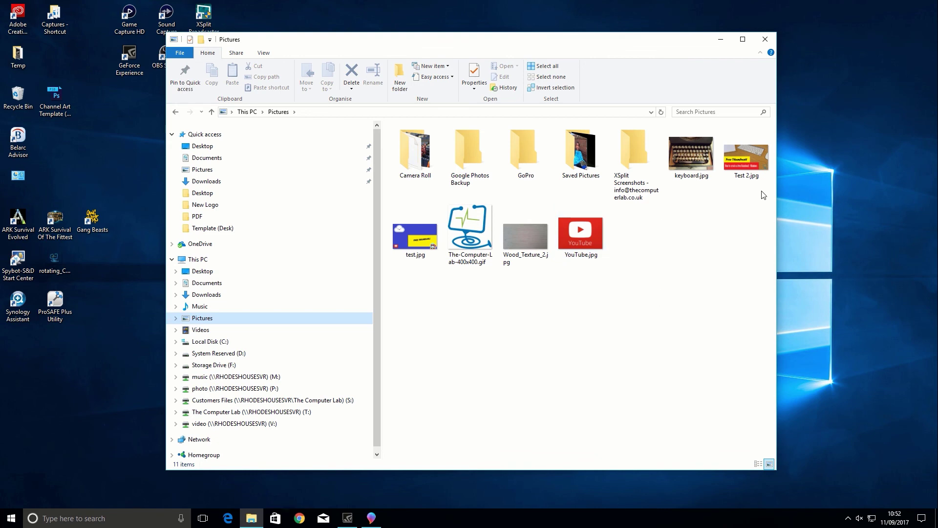
{"action": "double_click", "coordinate": [751, 162]}
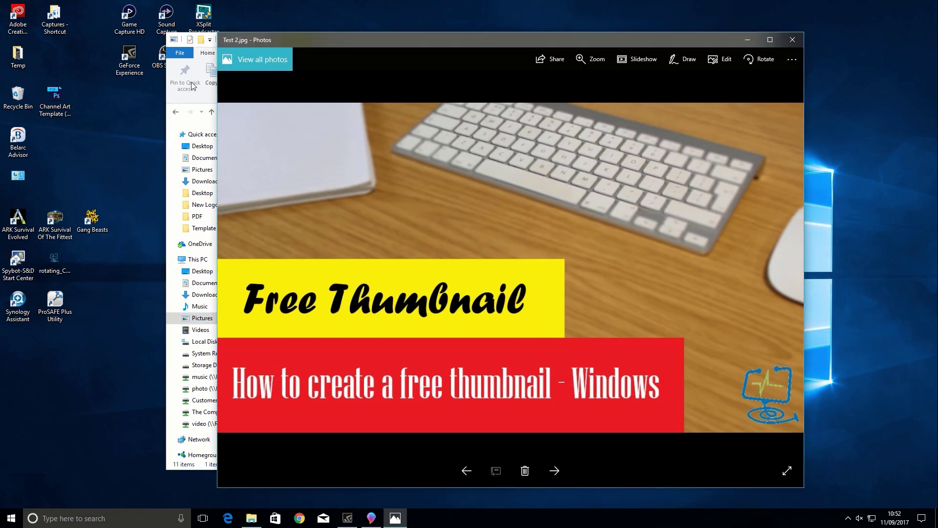
Step: Minimise the File Explorer window and reposition the Photos window to view the finished thumbnail
{"action": "left_click", "coordinate": [182, 104]}
{"action": "left_click", "coordinate": [726, 35]}
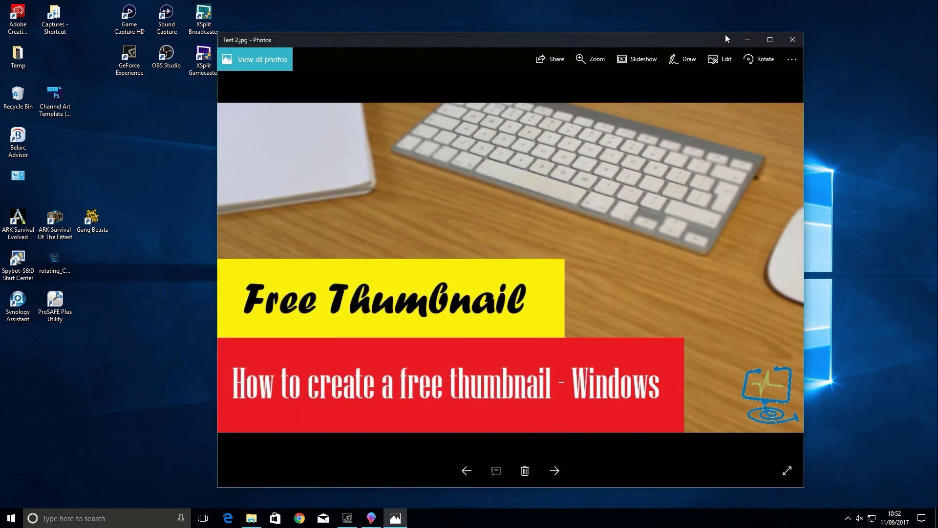
{"action": "left_click_drag", "start_coordinate": [430, 47], "coordinate": [284, 33]}
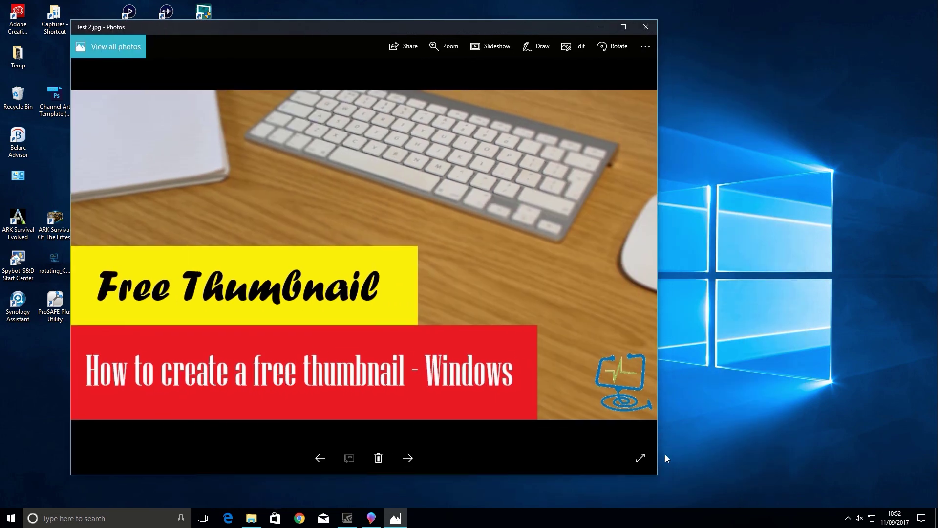